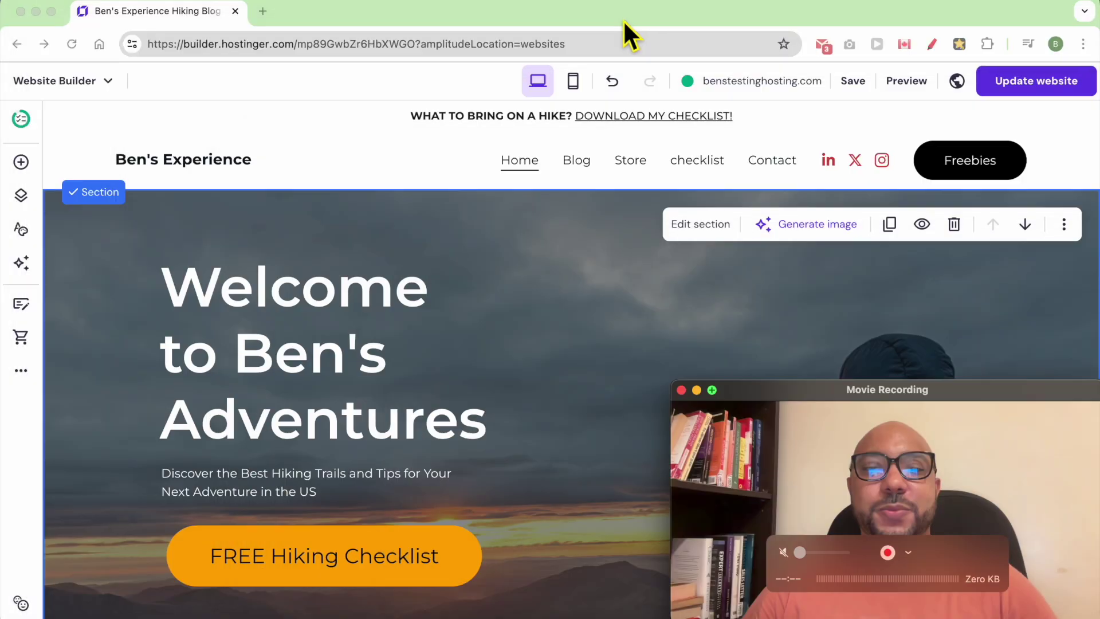
# Insert a blank section under the hero image and bring up the Add elements library.
pyautogui.click(596, 236)
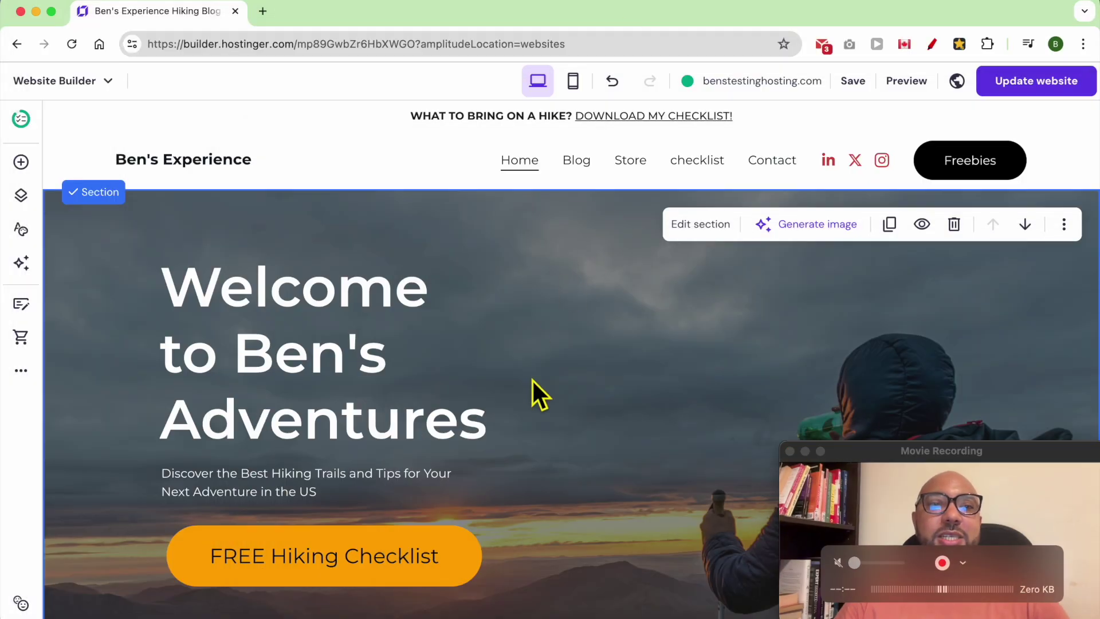
pyautogui.scroll(-5, 596, 400)
pyautogui.scroll(-2, 606, 400)
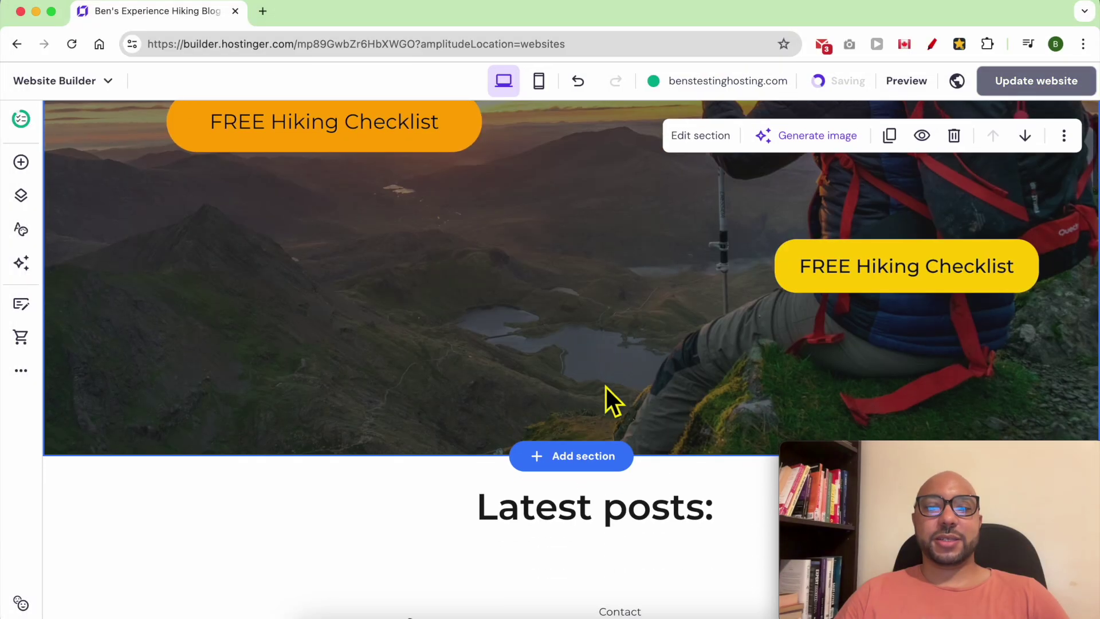
pyautogui.click(571, 458)
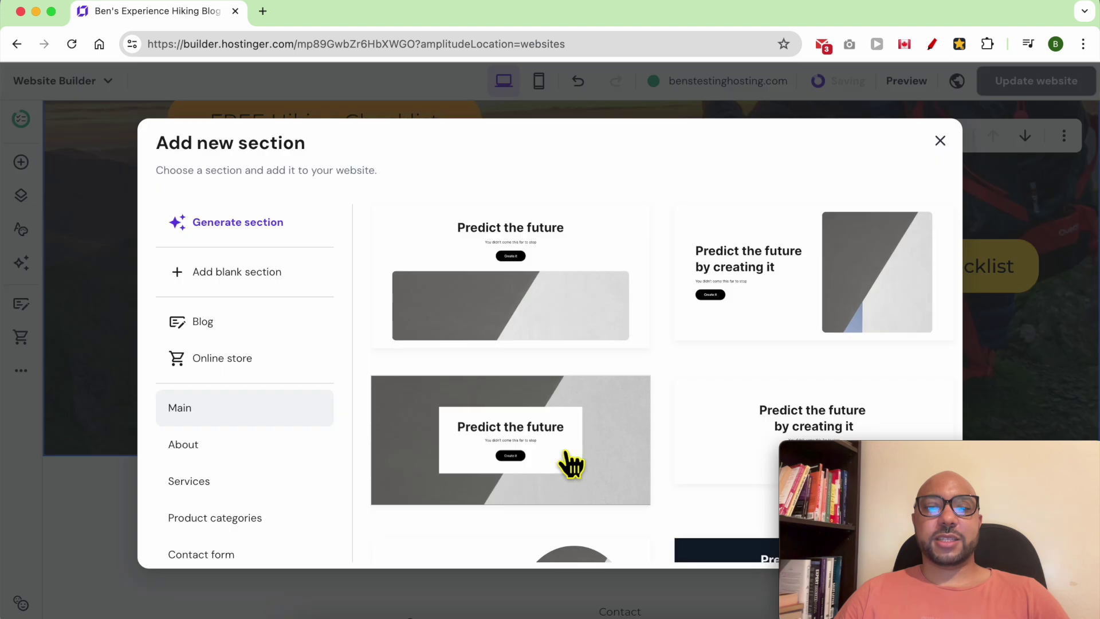
pyautogui.click(265, 280)
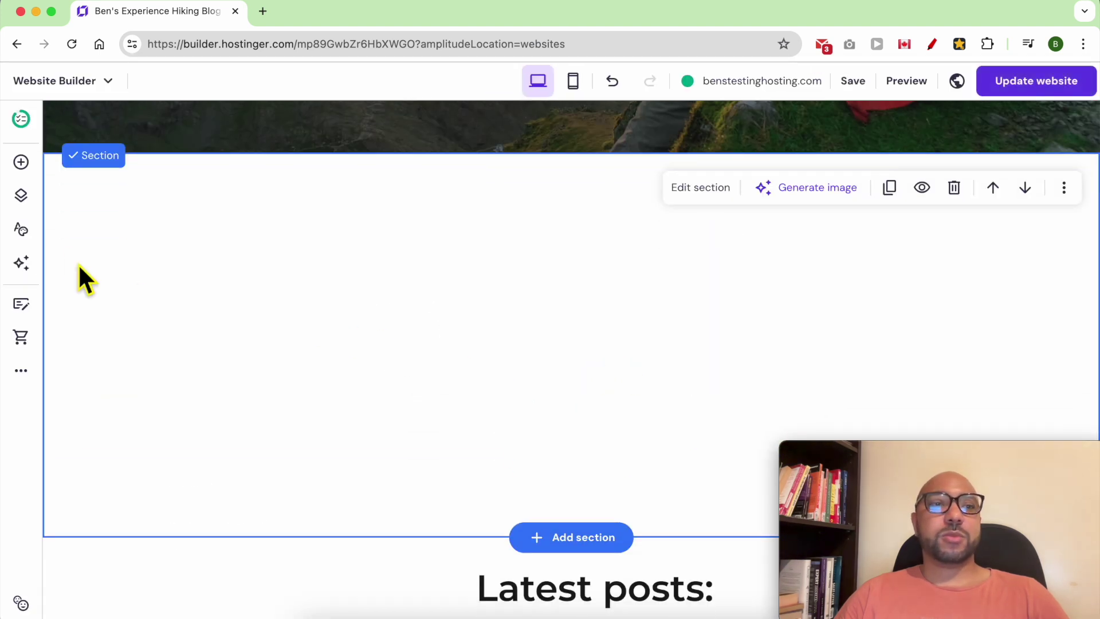
pyautogui.click(22, 165)
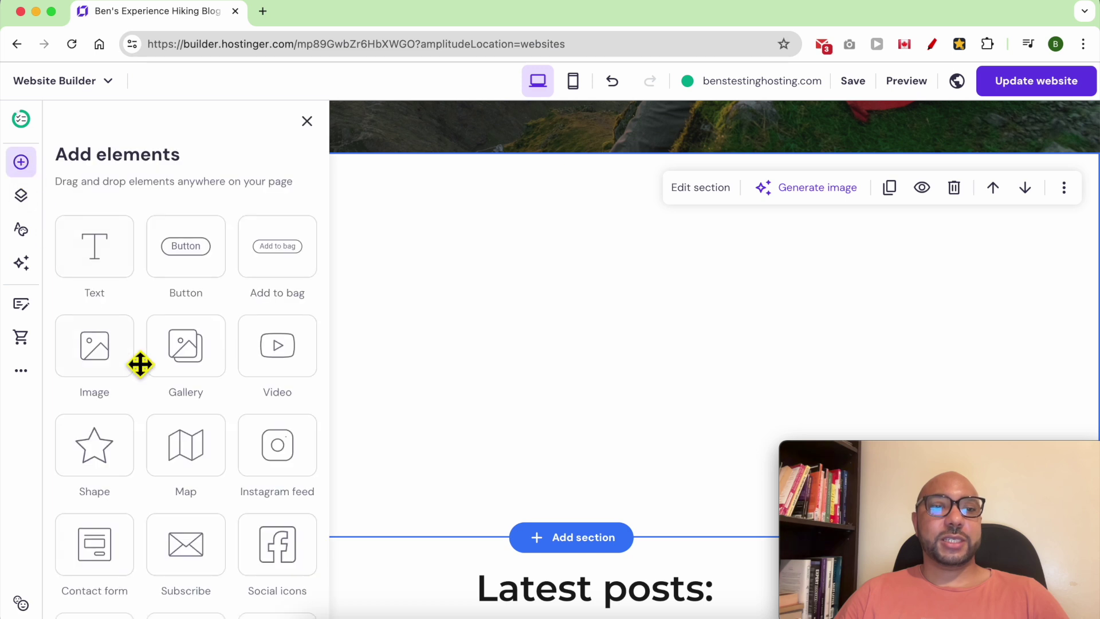
# Drop a Subscribe email form into the blank section, shift it left and stretch it wide.
pyautogui.scroll(-3, 189, 467)
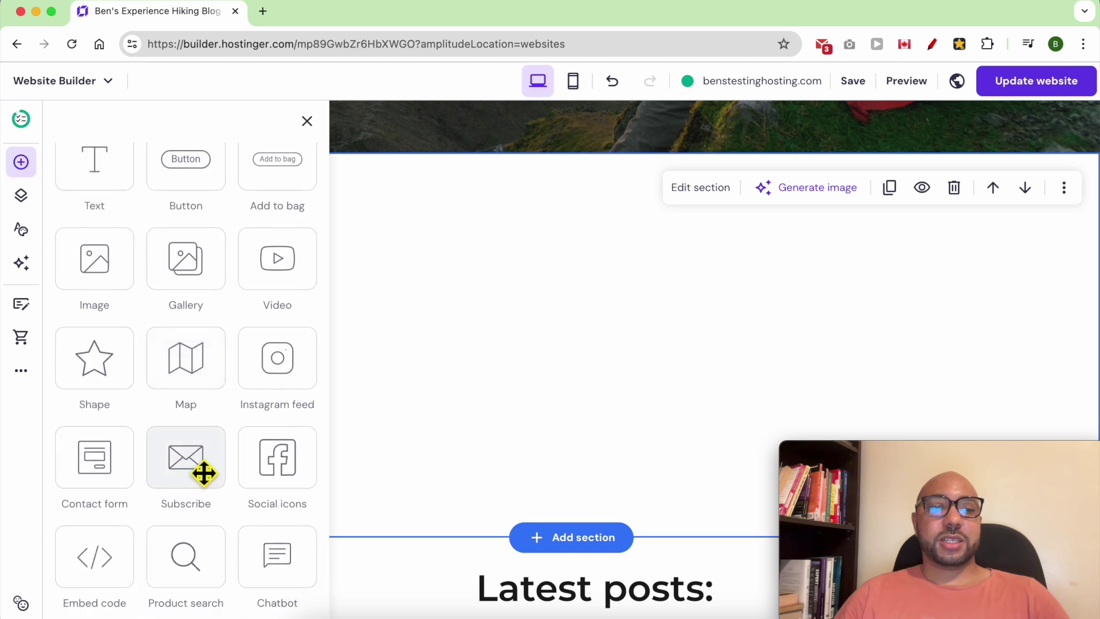
pyautogui.moveTo(205, 472); pyautogui.dragTo(550, 295)
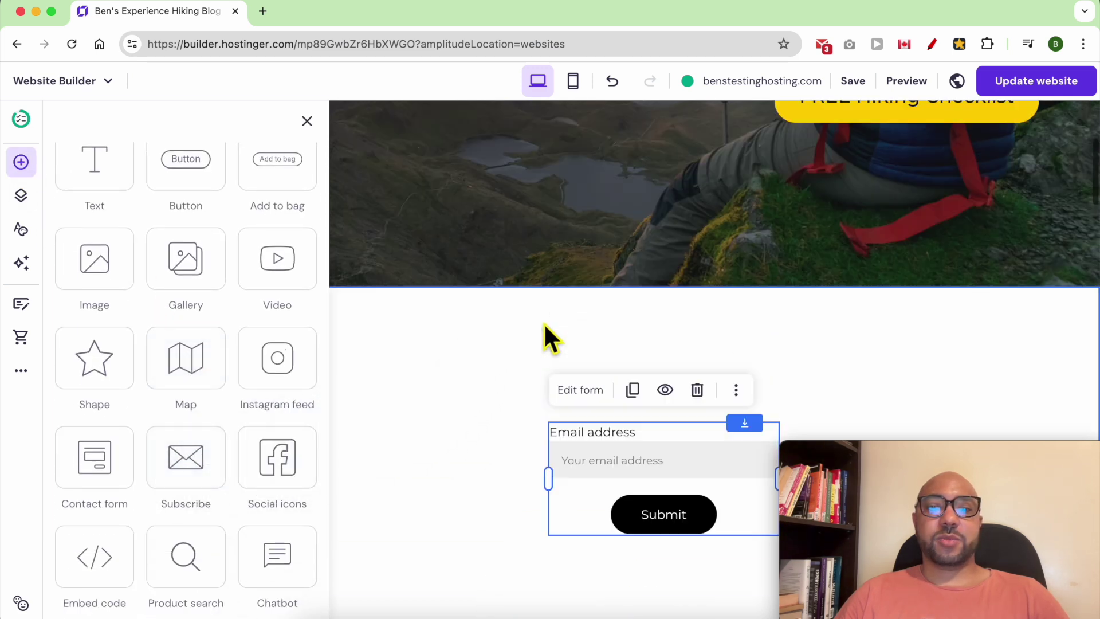
pyautogui.moveTo(579, 507); pyautogui.dragTo(349, 430)
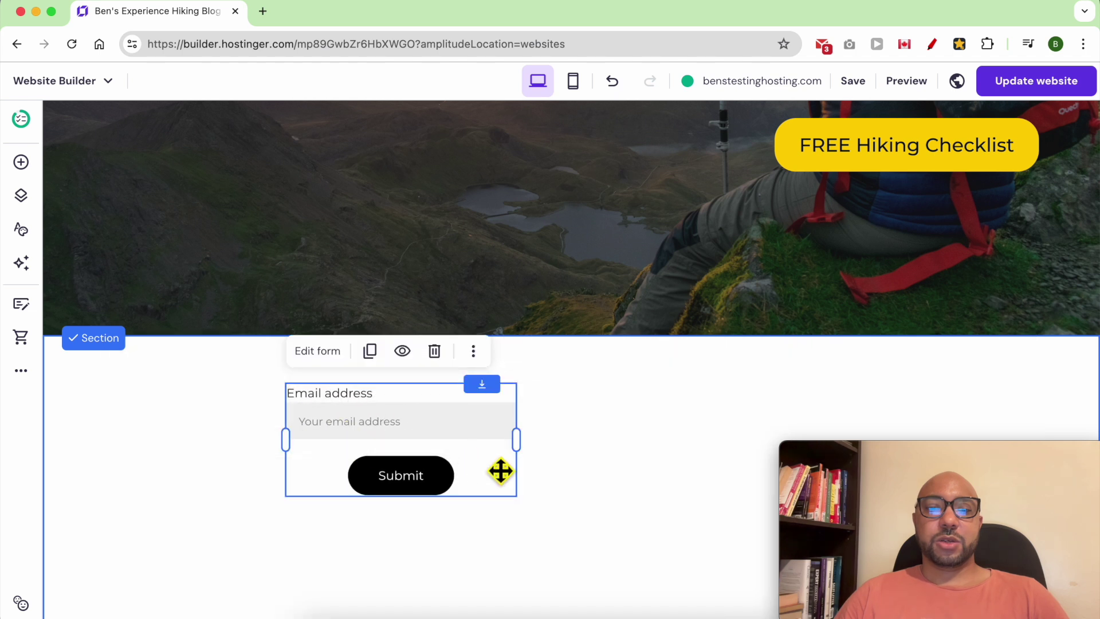
pyautogui.moveTo(516, 439); pyautogui.dragTo(854, 441)
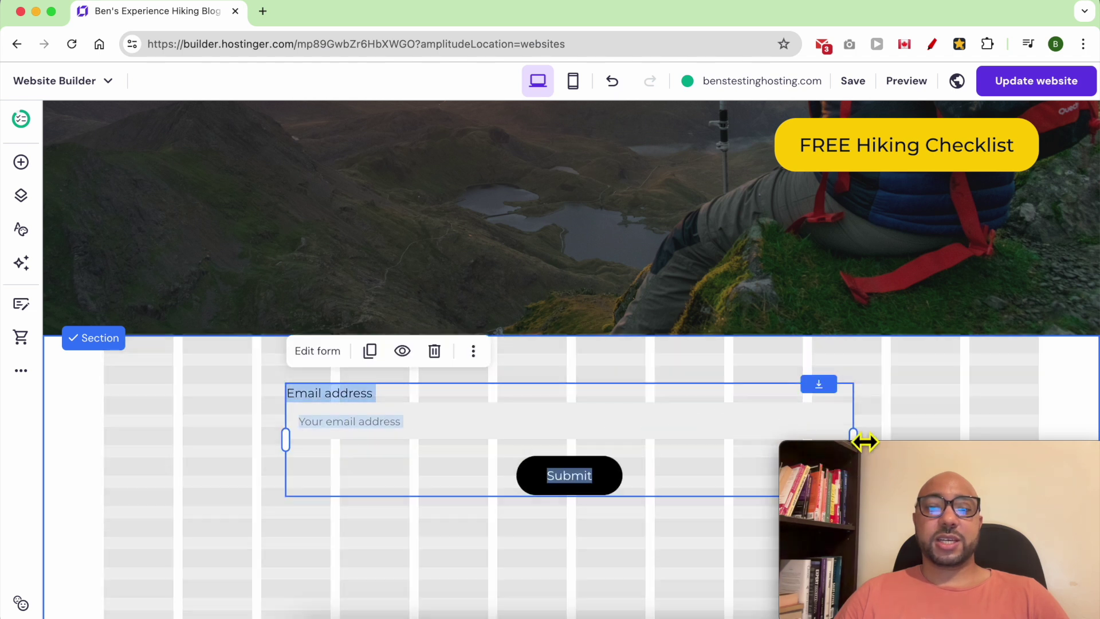
pyautogui.click(395, 463)
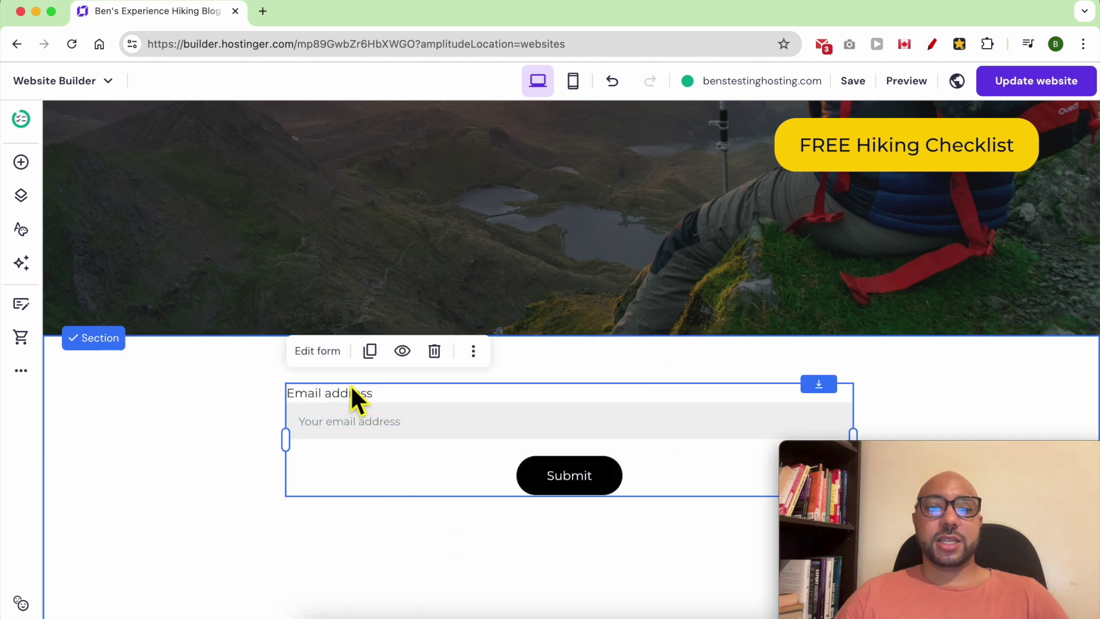
pyautogui.click(369, 354)
pyautogui.moveTo(461, 428); pyautogui.dragTo(442, 545)
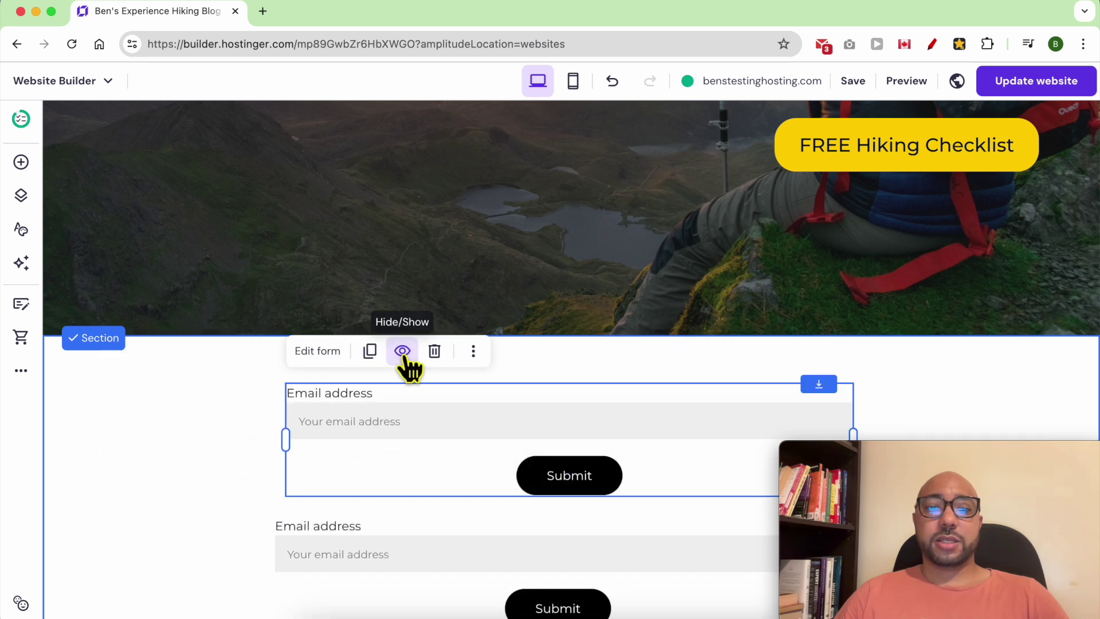
pyautogui.click(402, 351)
pyautogui.click(459, 418)
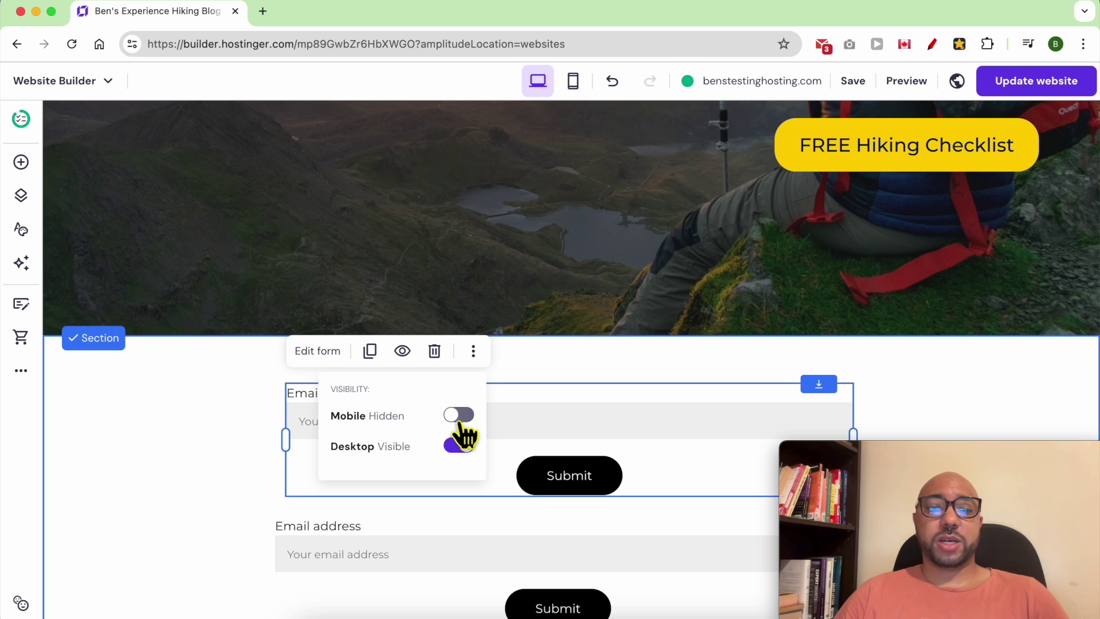
pyautogui.click(458, 446)
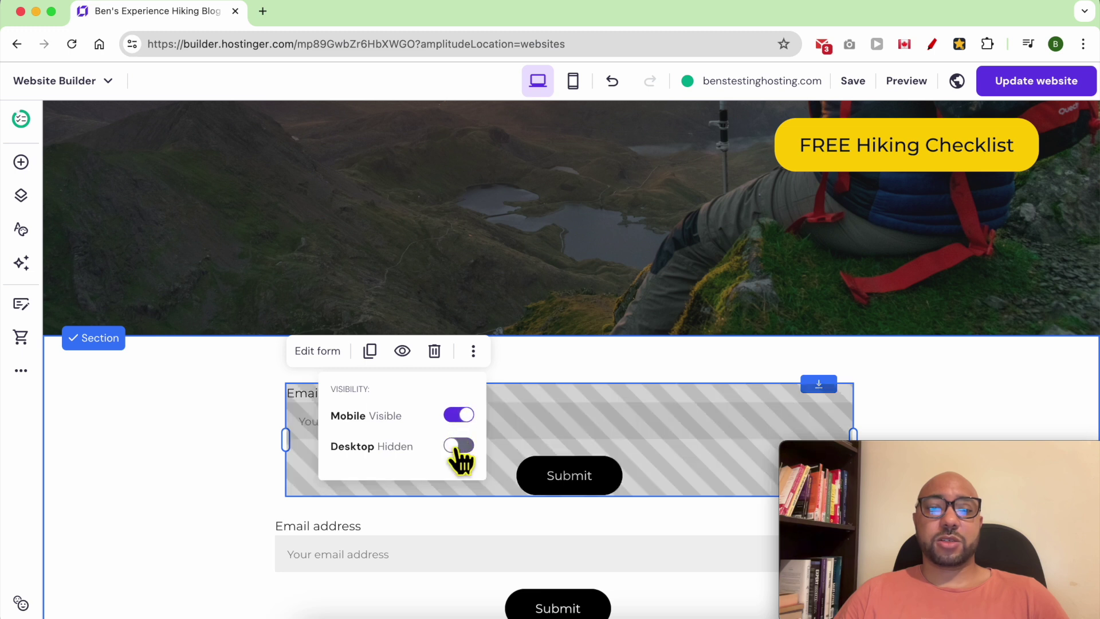
pyautogui.click(434, 351)
pyautogui.moveTo(505, 554); pyautogui.dragTo(504, 449)
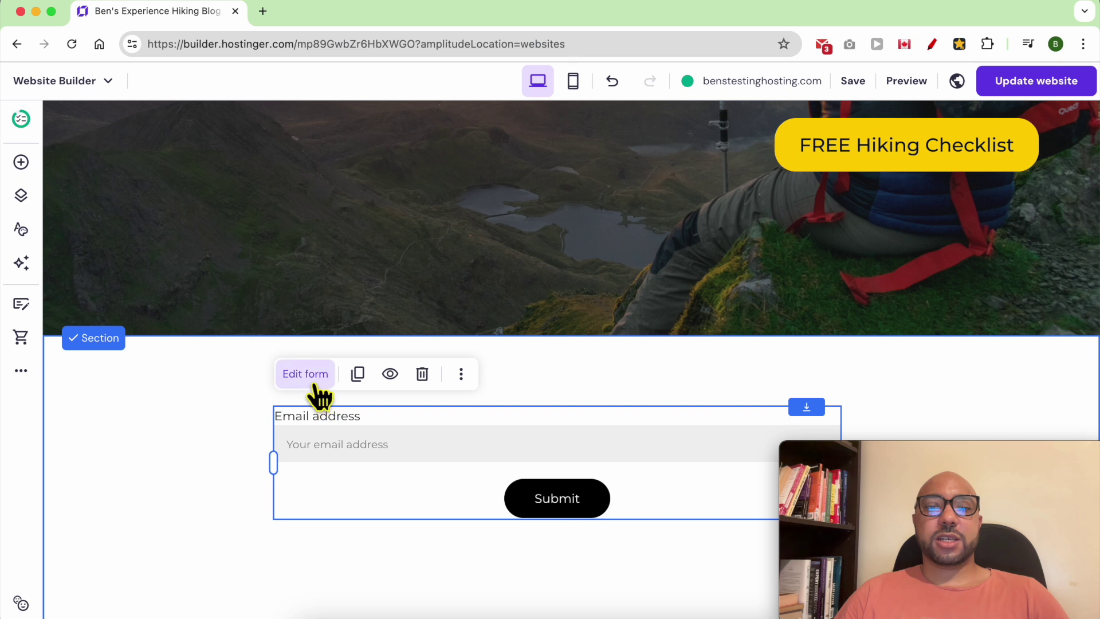
# Change the form name to 'Interested in my newsletter' in Edit form and save.
pyautogui.click(314, 380)
pyautogui.moveTo(933, 448); pyautogui.dragTo(188, 441)
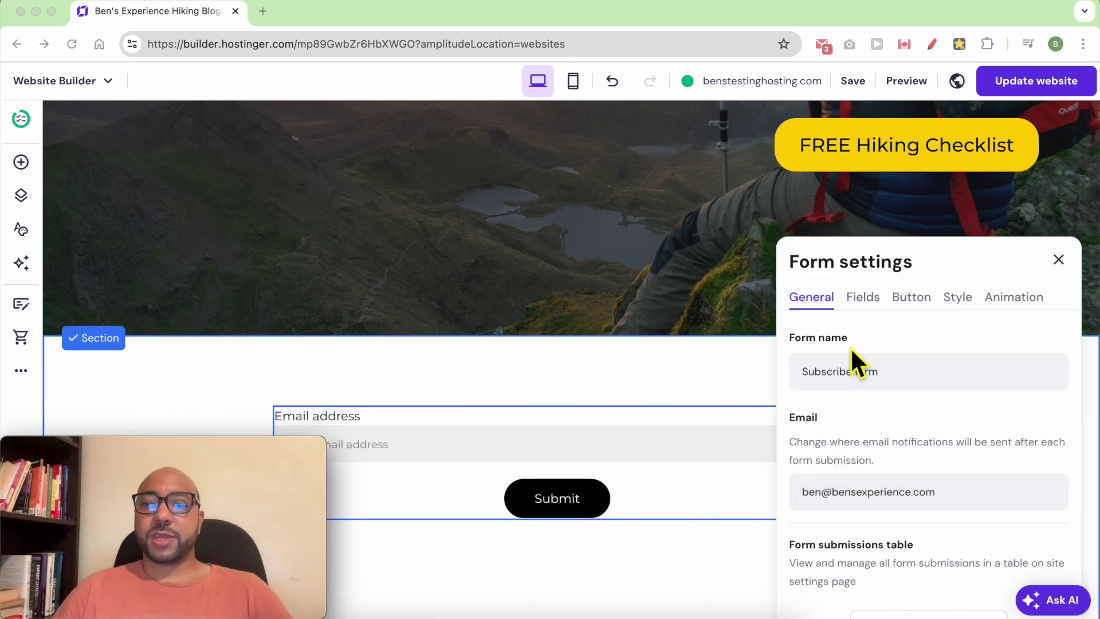
pyautogui.click(867, 373)
pyautogui.press('super+a')
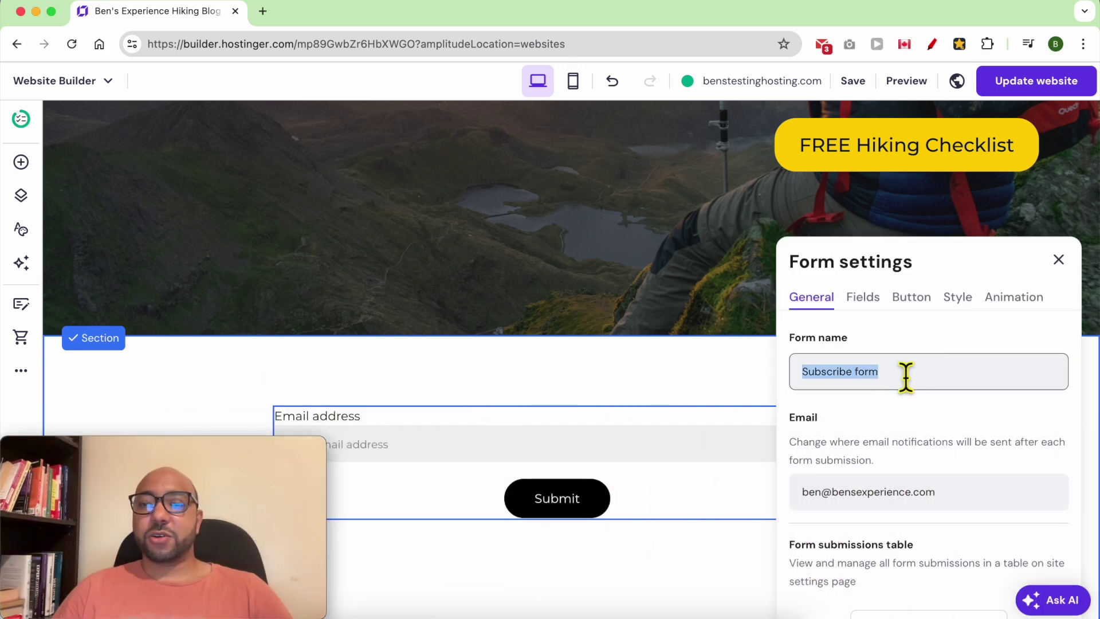
pyautogui.write('I')
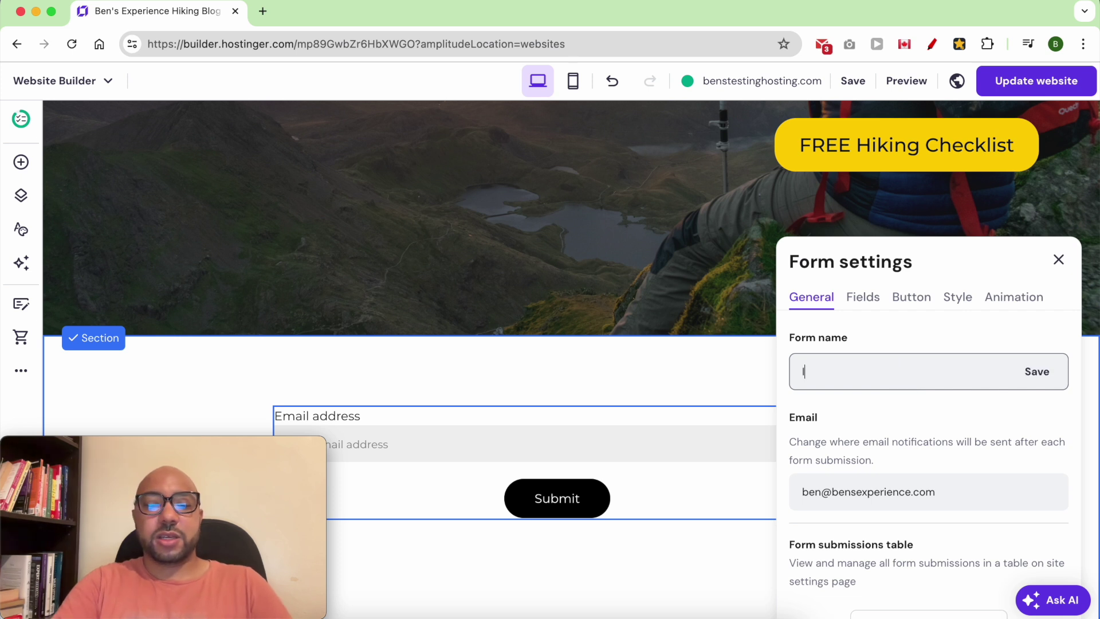
pyautogui.write('nterested in my ')
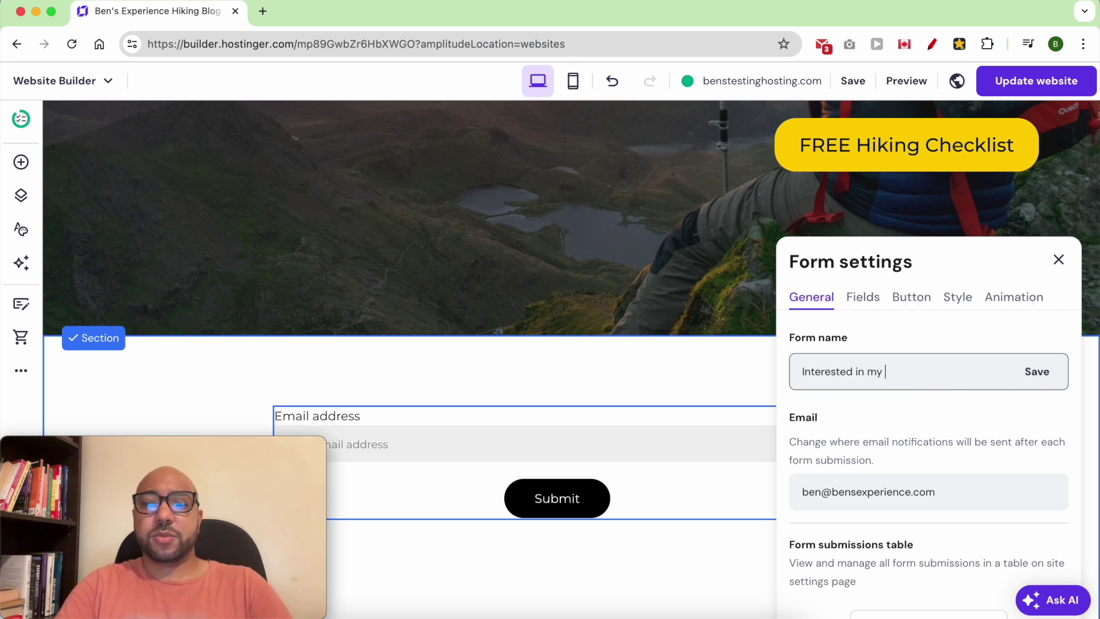
pyautogui.write('newsletter')
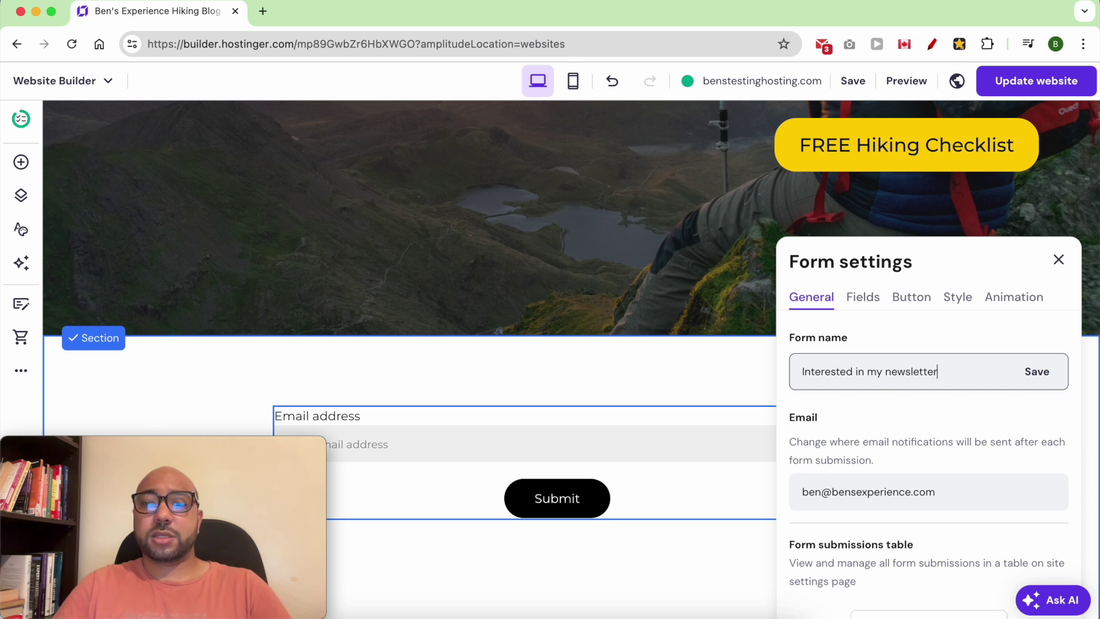
pyautogui.click(1039, 372)
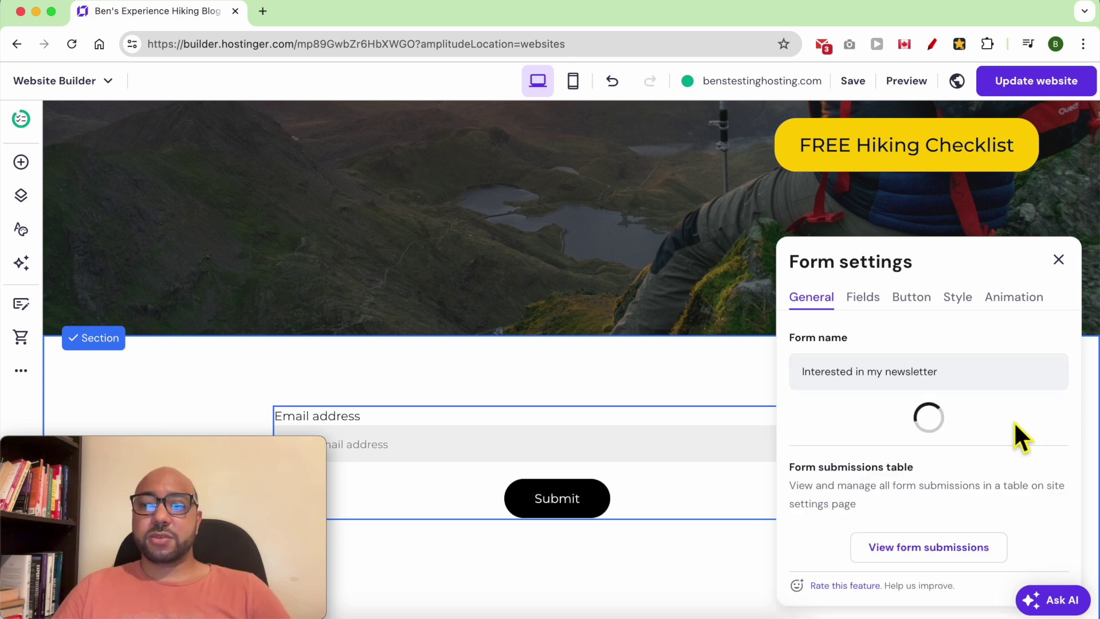
# Select the notification email address in the form's settings.
pyautogui.scroll(-1, 1009, 432)
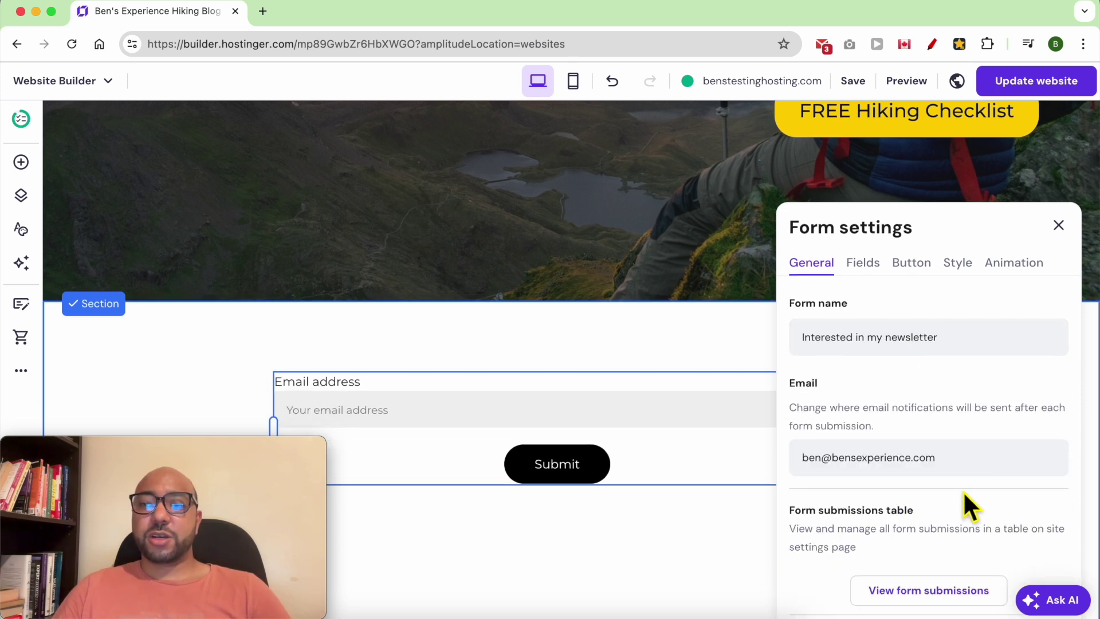
pyautogui.tripleClick(923, 473)
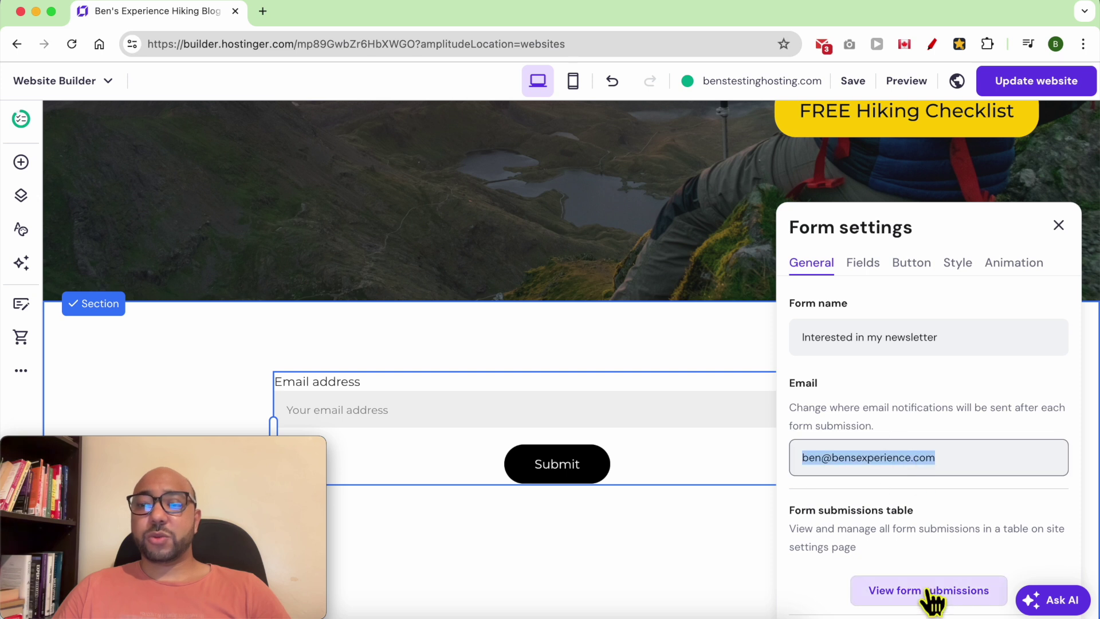
pyautogui.tripleClick(912, 469)
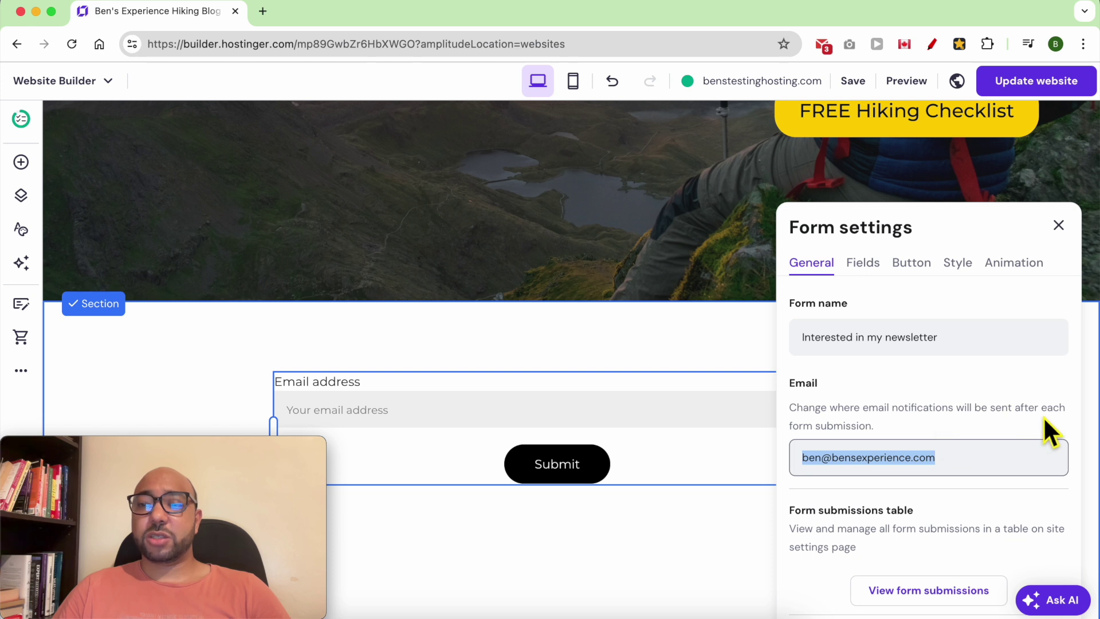
pyautogui.scroll(-3, 882, 413)
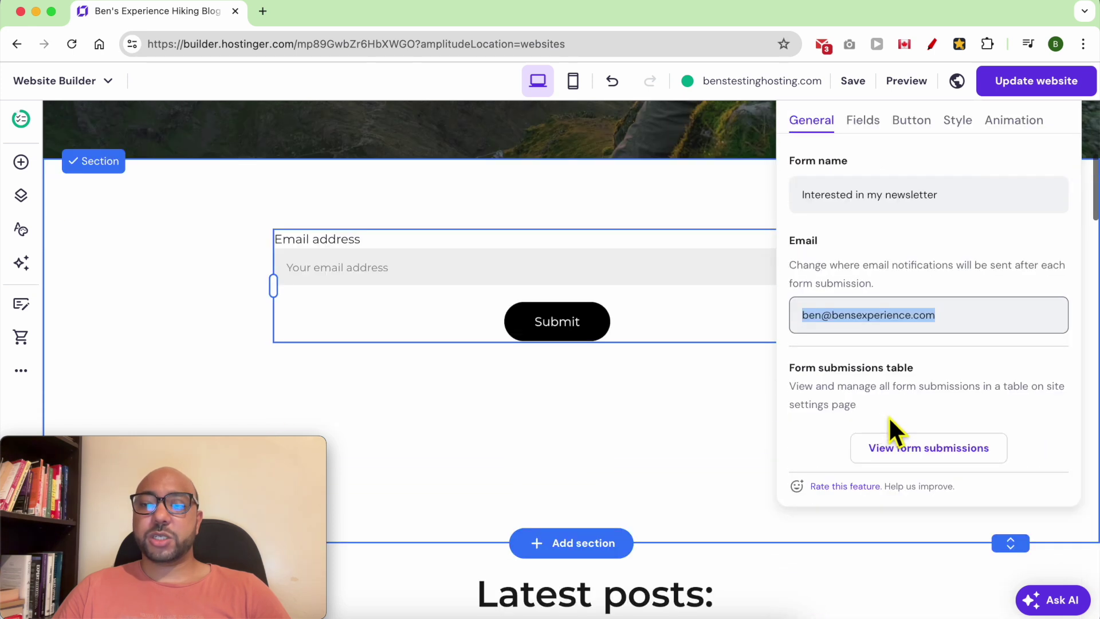
# Close the submissions list and reopen the subscribe form's settings on the Fields tab.
pyautogui.click(919, 449)
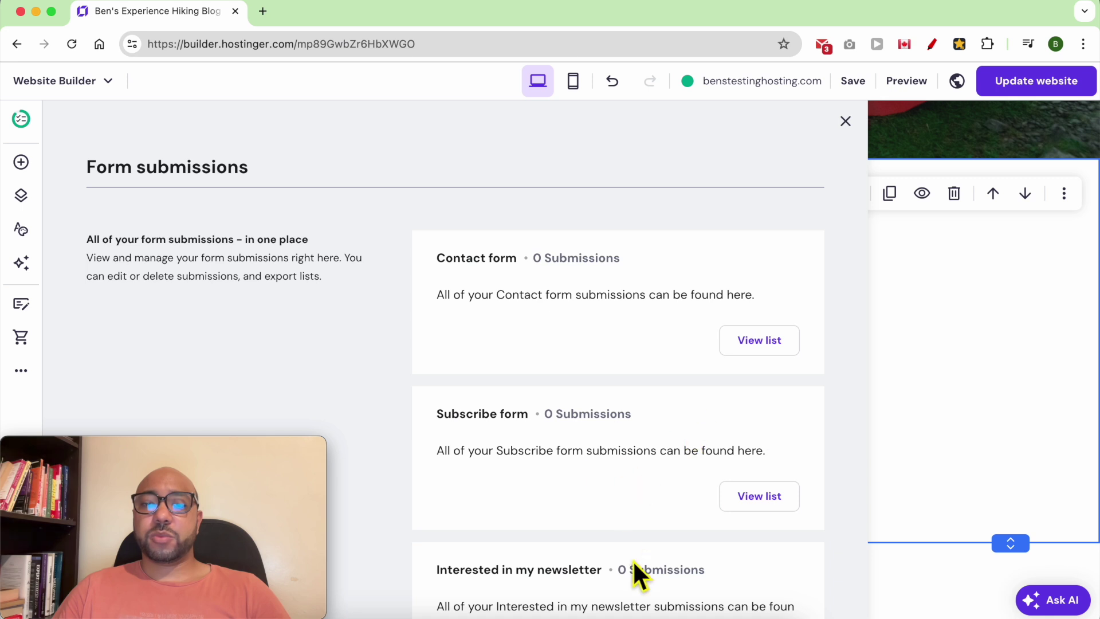
pyautogui.click(967, 431)
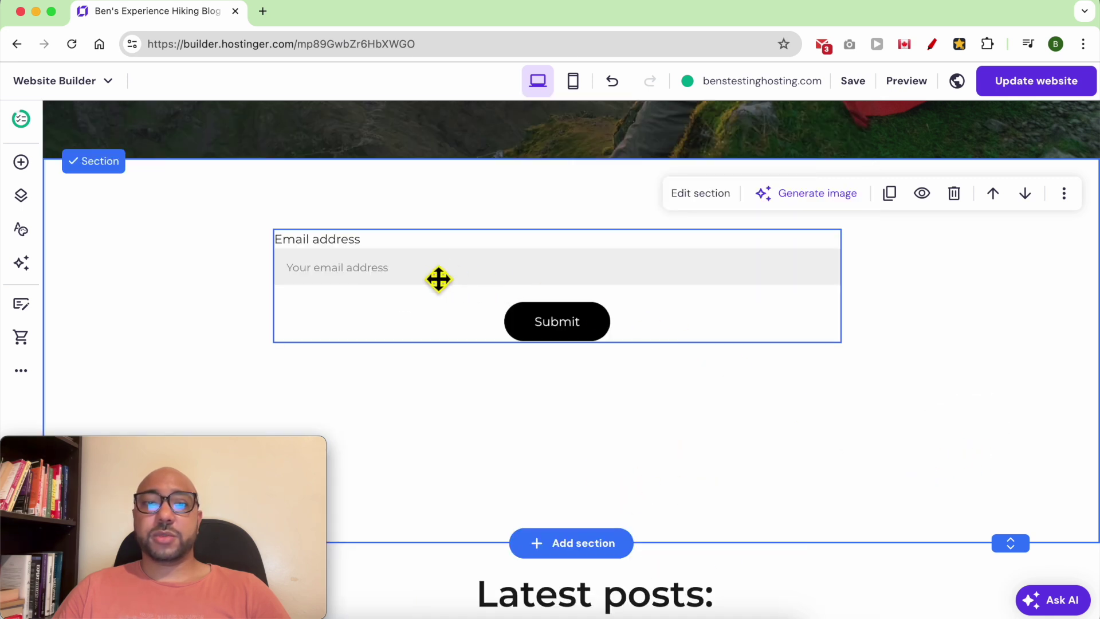
pyautogui.click(438, 279)
pyautogui.click(414, 235)
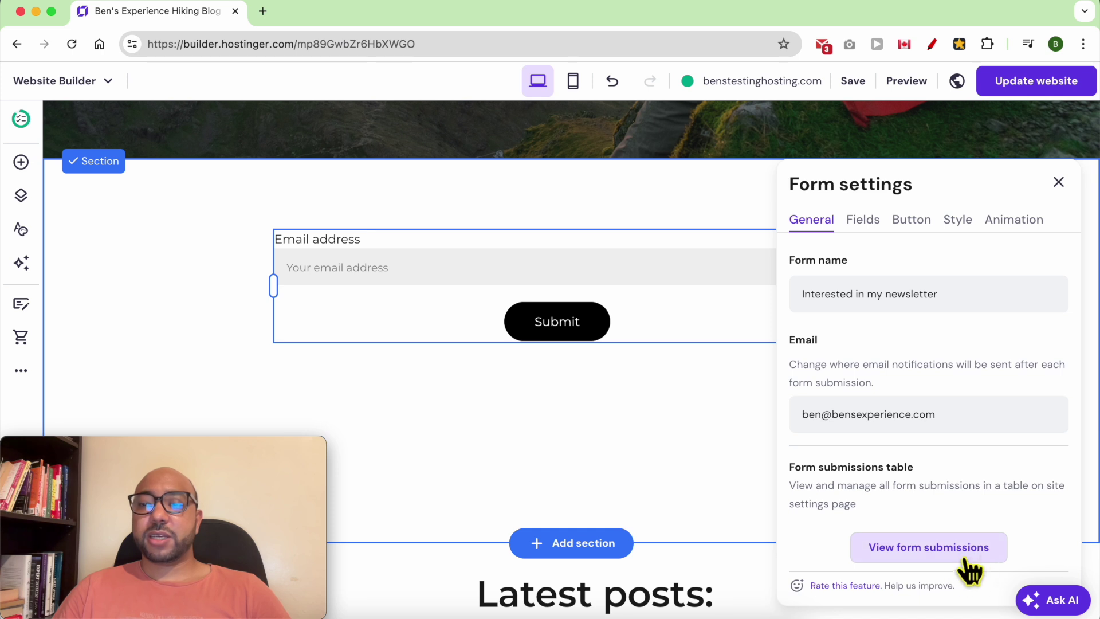
pyautogui.click(865, 222)
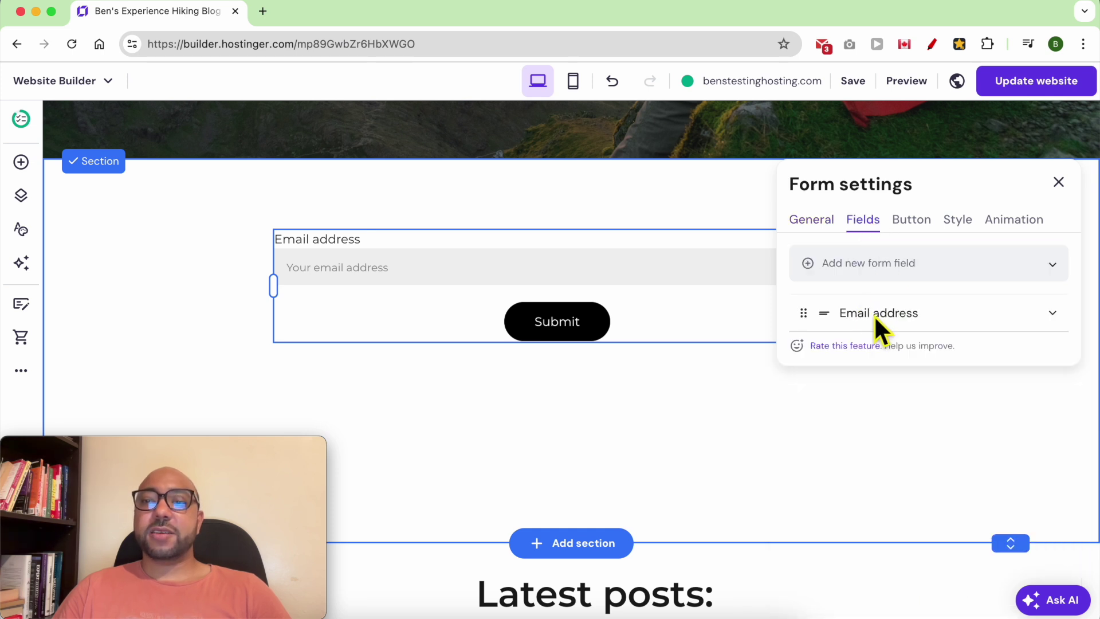
# Add Short answer, Paragraph and Single choice fields to the subscribe form.
pyautogui.click(925, 275)
pyautogui.click(900, 304)
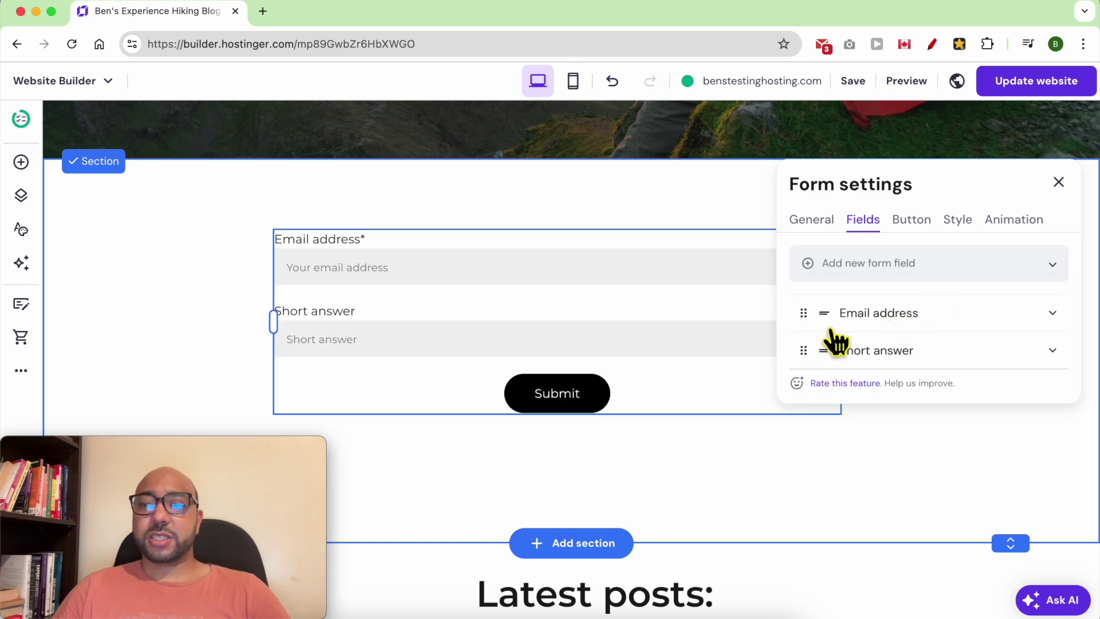
pyautogui.click(936, 274)
pyautogui.click(895, 333)
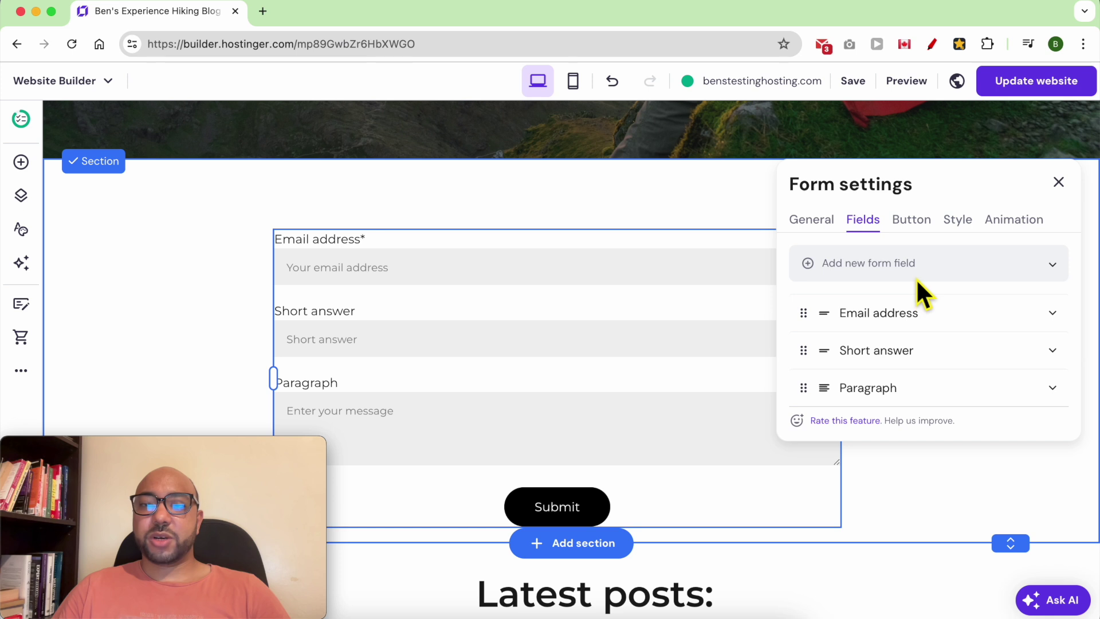
pyautogui.click(916, 279)
pyautogui.click(903, 361)
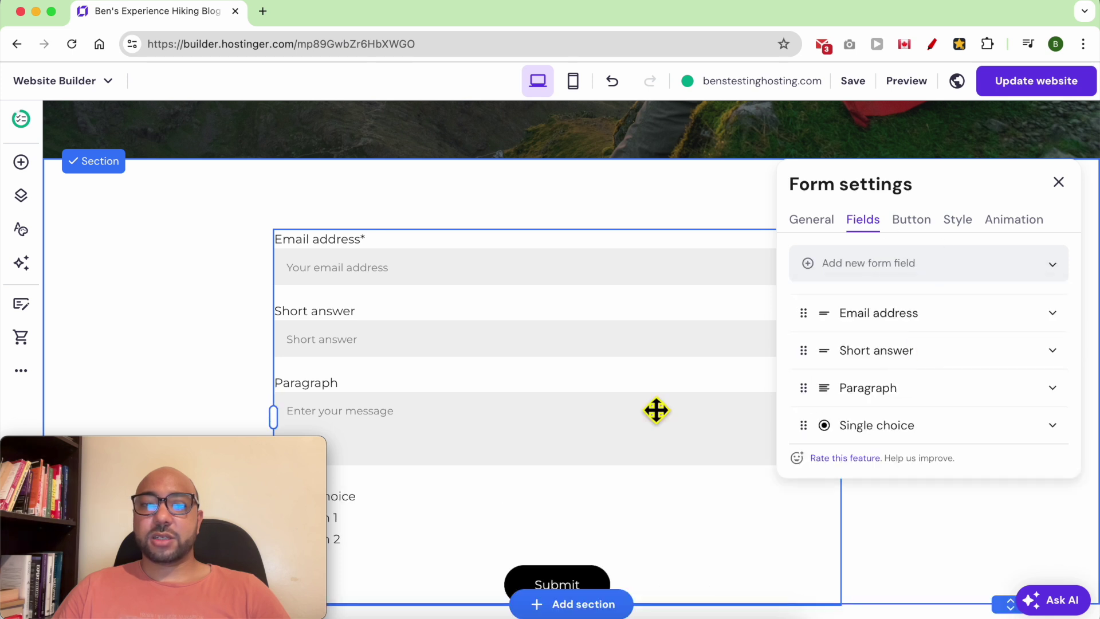
# Add a Multiple choice field to the subscribe form.
pyautogui.scroll(-3, 647, 410)
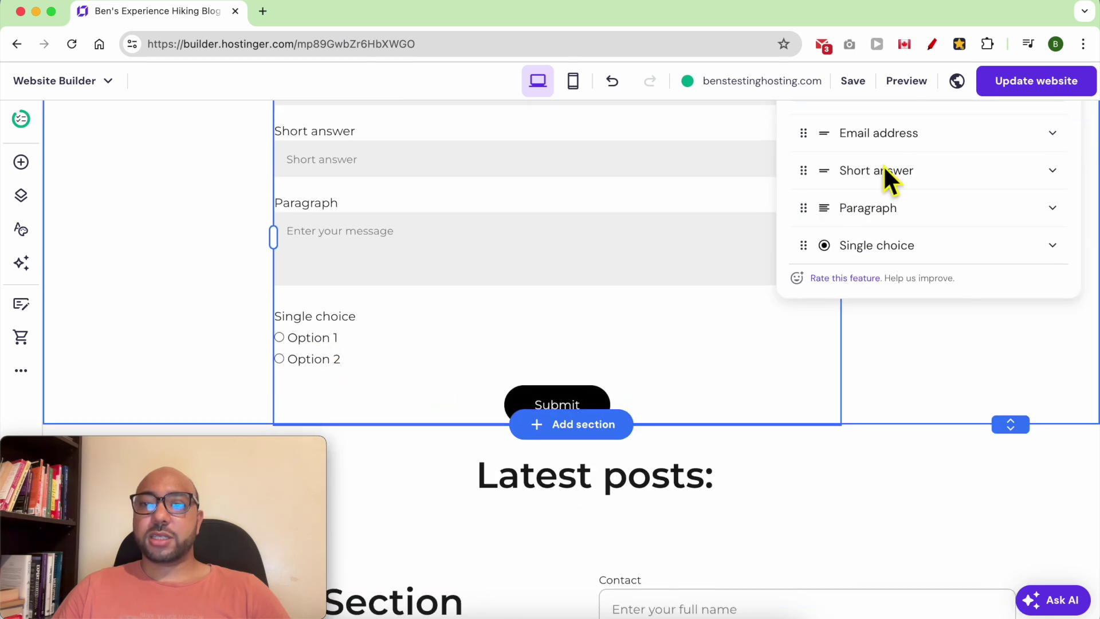
pyautogui.scroll(1, 911, 137)
pyautogui.click(916, 150)
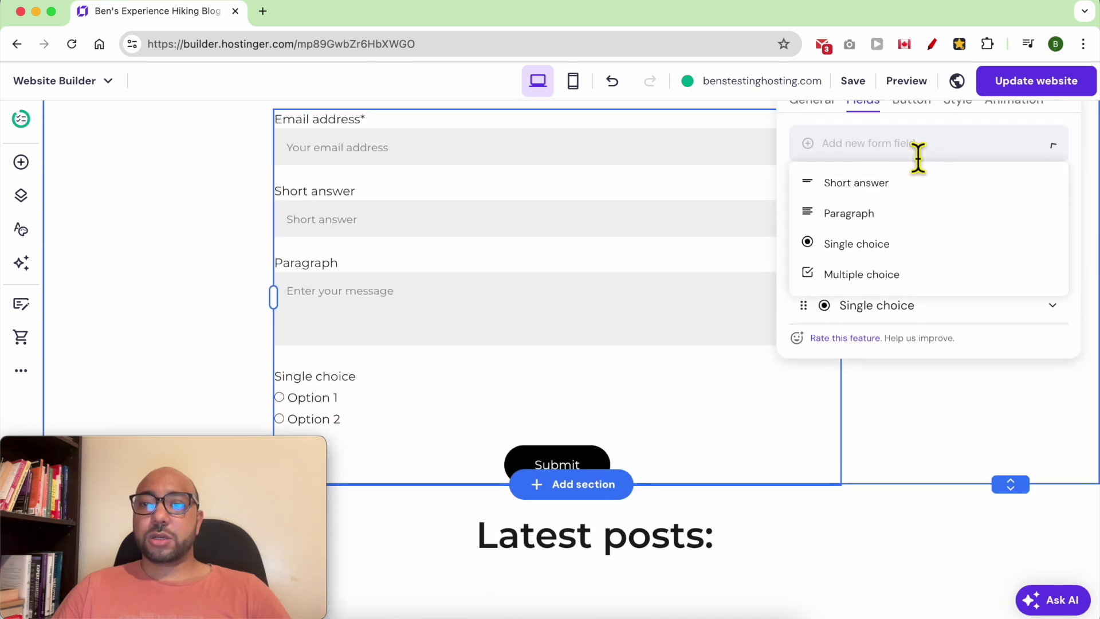
pyautogui.click(903, 275)
pyautogui.scroll(-2, 393, 461)
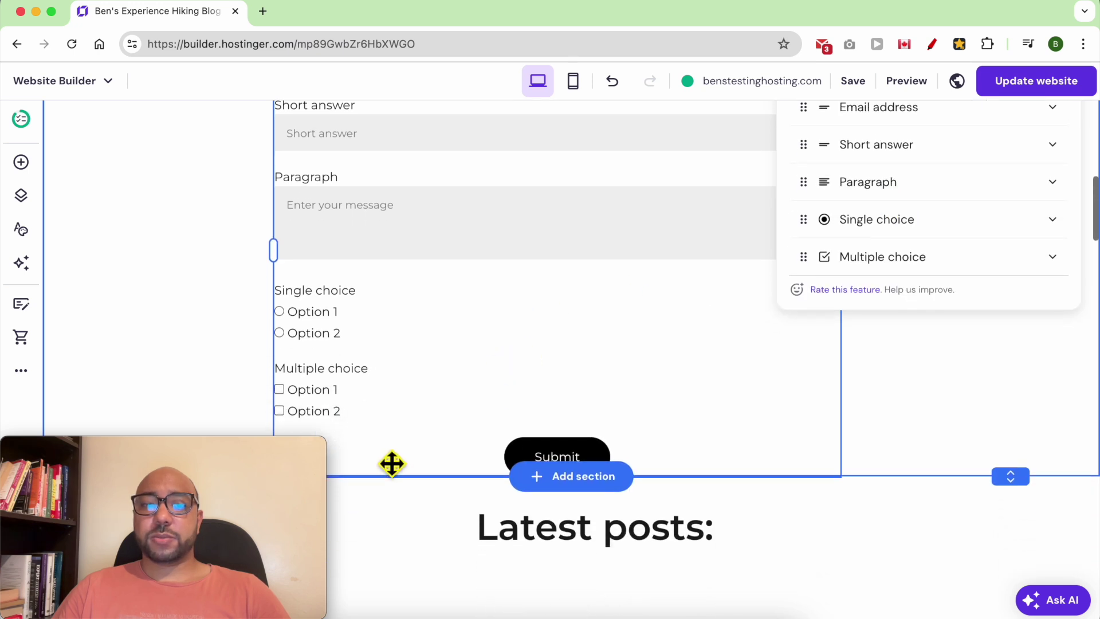
pyautogui.scroll(1, 664, 393)
pyautogui.scroll(3, 417, 388)
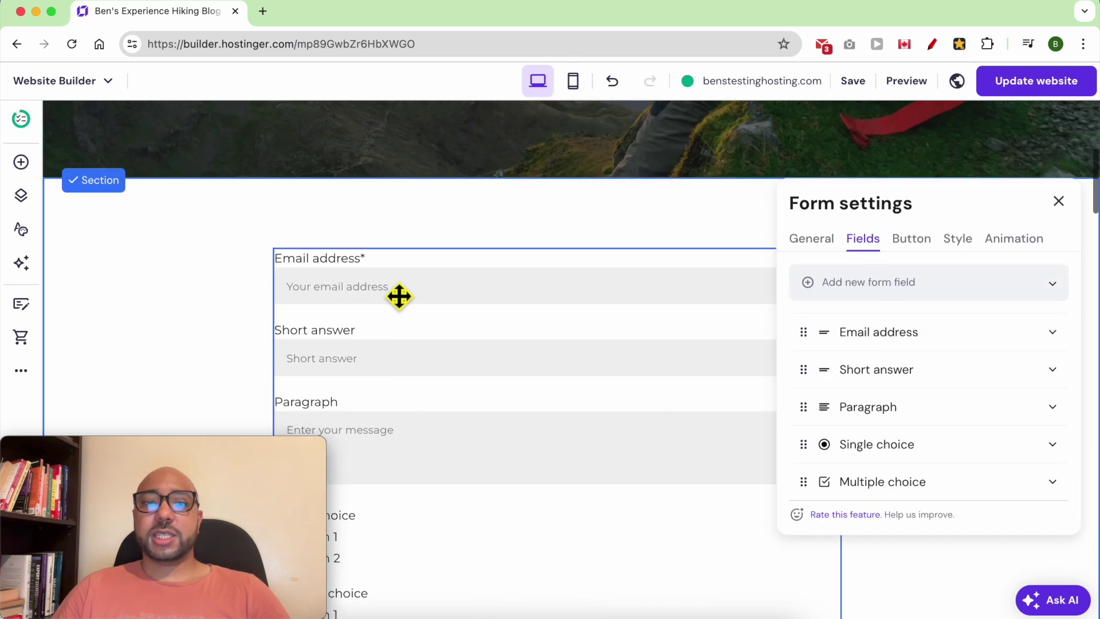
pyautogui.click(1032, 343)
# Relabel the Email address field 'First name' with placeholder 'Your First name'.
pyautogui.tripleClick(894, 424)
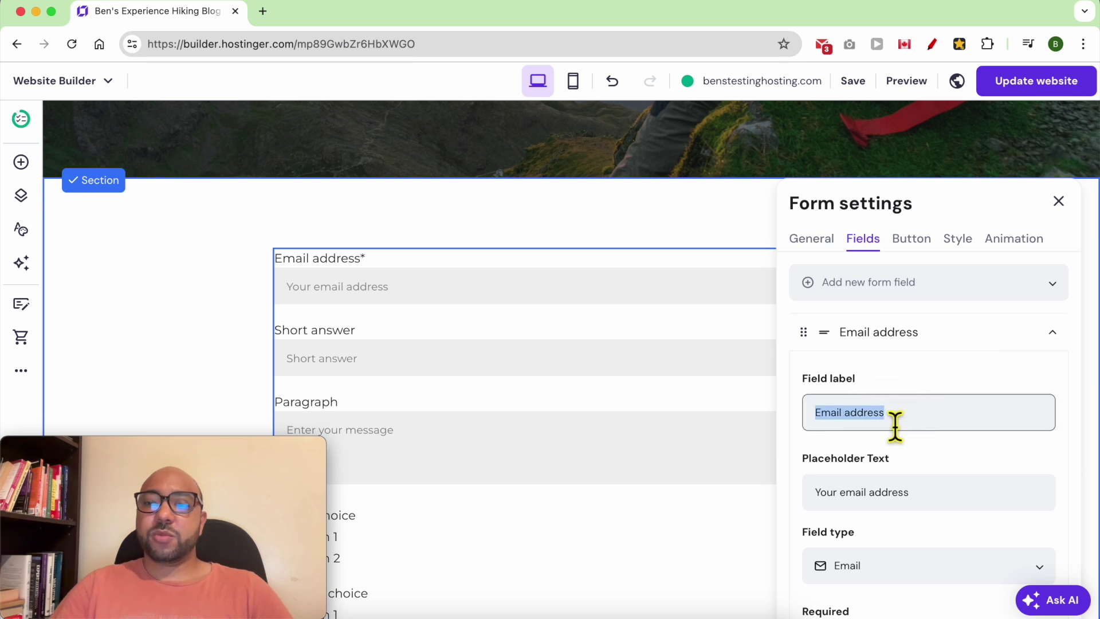
pyautogui.write('Fi')
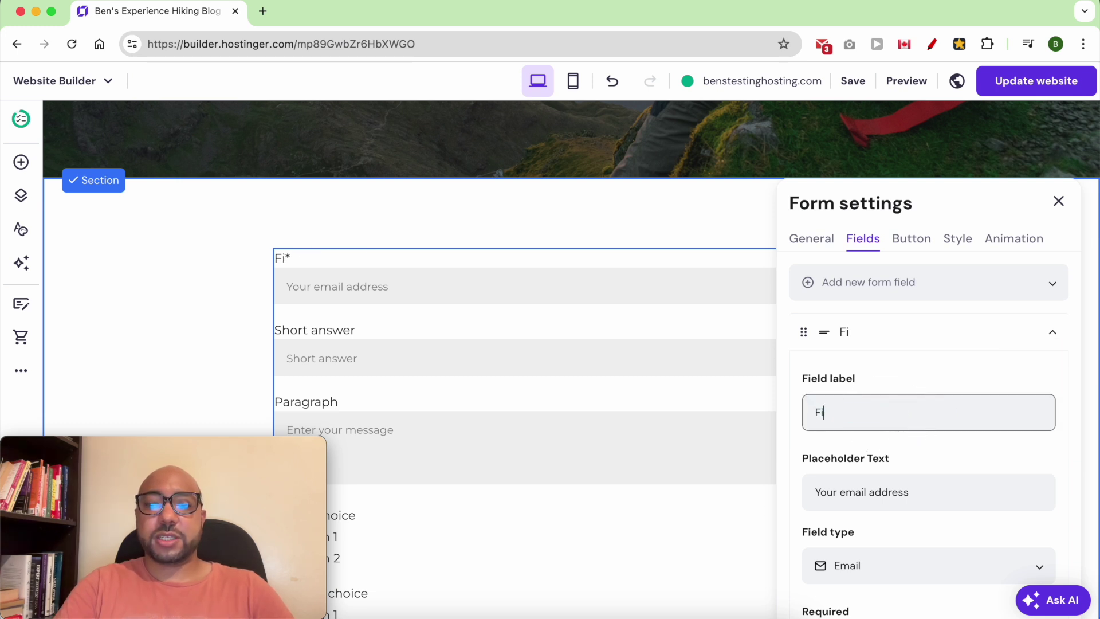
pyautogui.write('rst name')
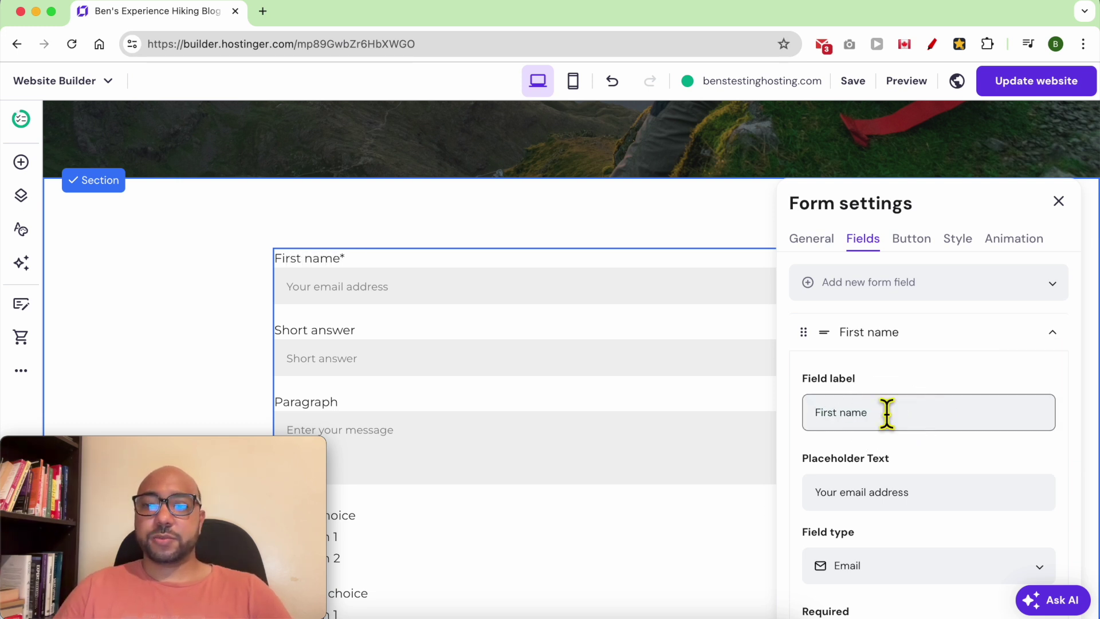
pyautogui.scroll(-1, 893, 487)
pyautogui.doubleClick(852, 466)
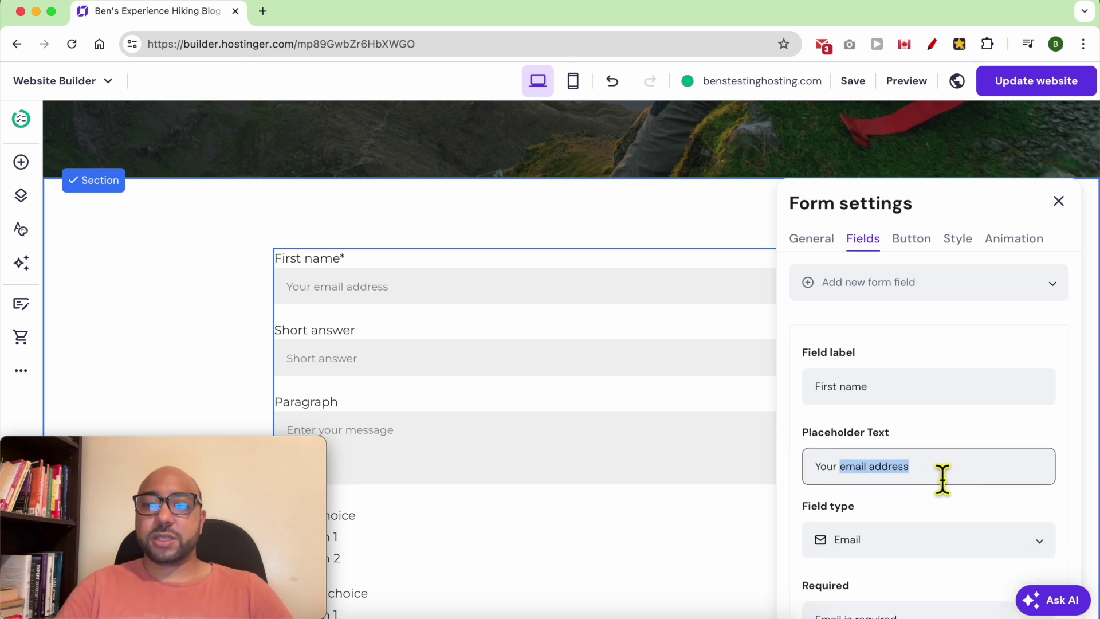
pyautogui.write('Firs')
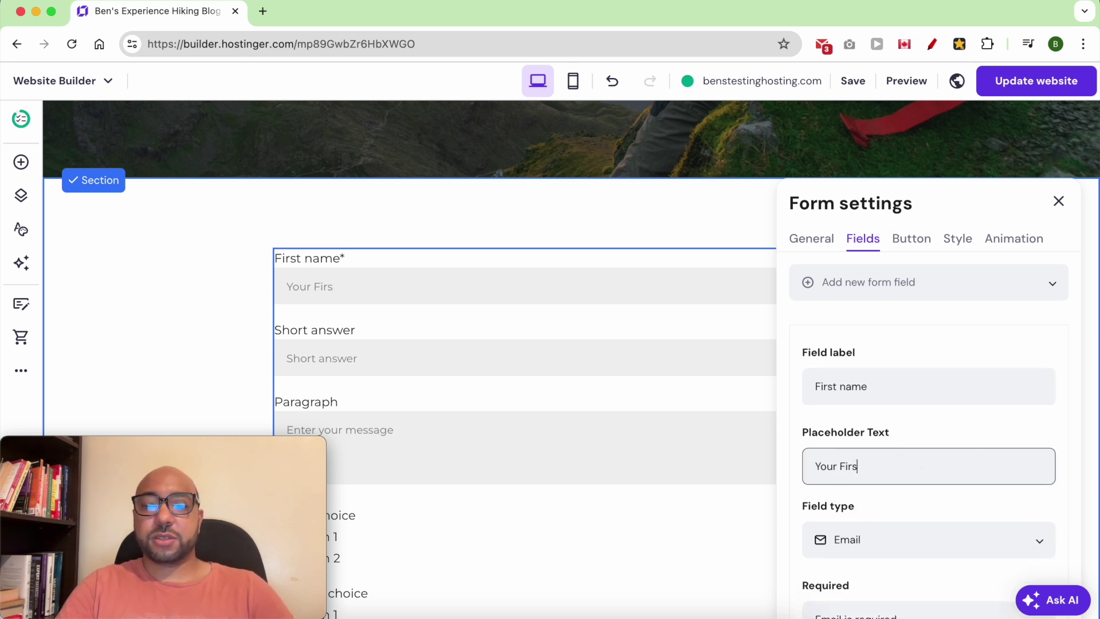
pyautogui.write('t name')
pyautogui.scroll(-5, 923, 469)
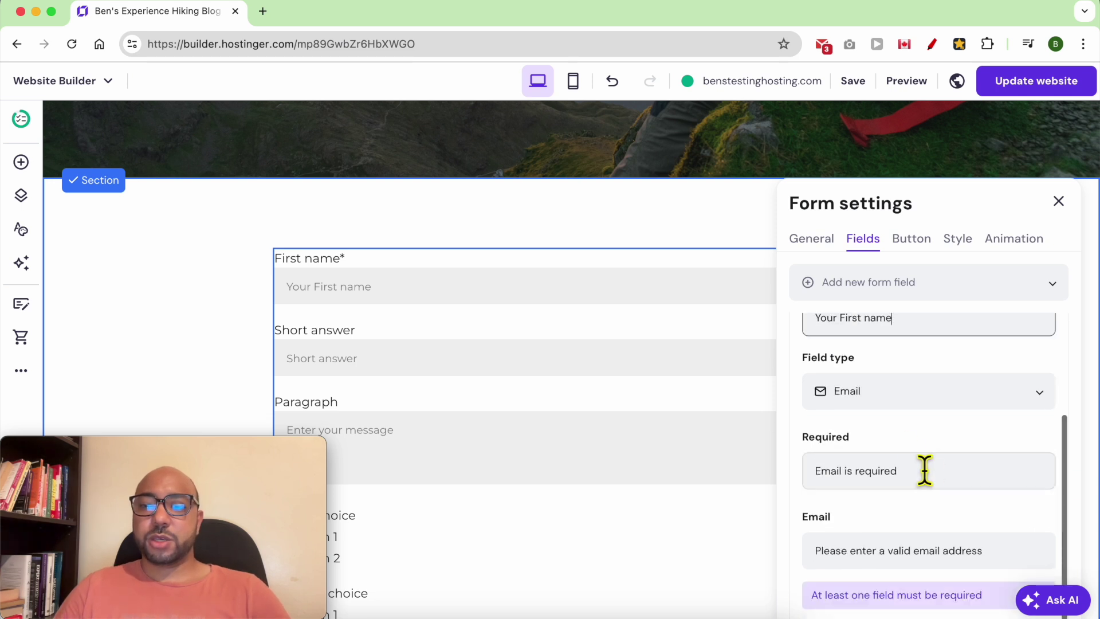
# Set the First name field type to Plain text and mark it required.
pyautogui.click(918, 404)
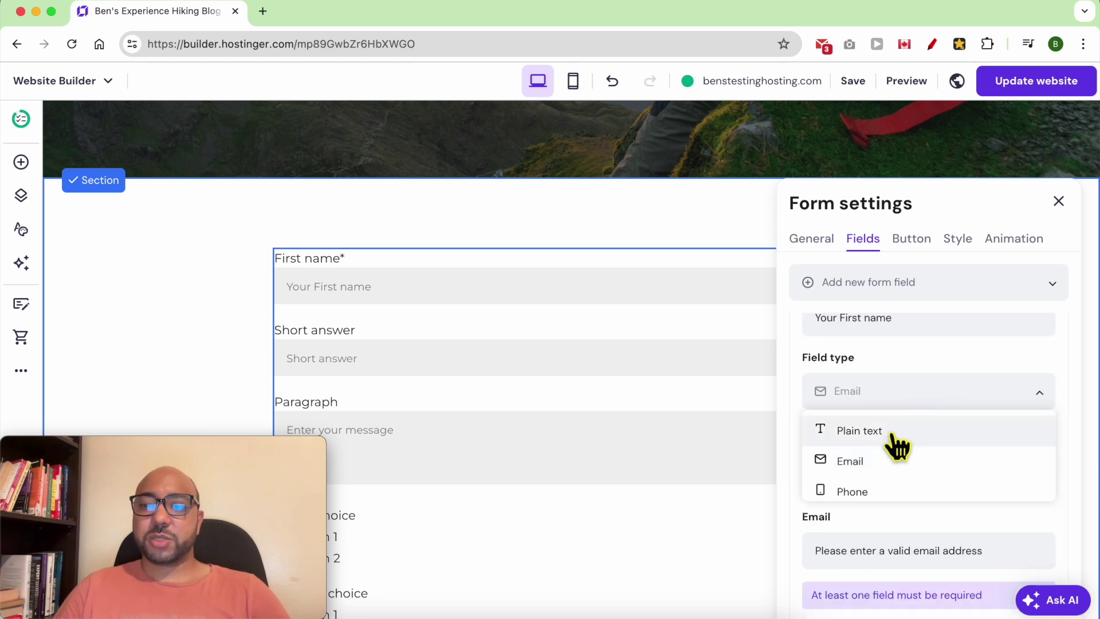
pyautogui.scroll(-1, 885, 489)
pyautogui.click(892, 513)
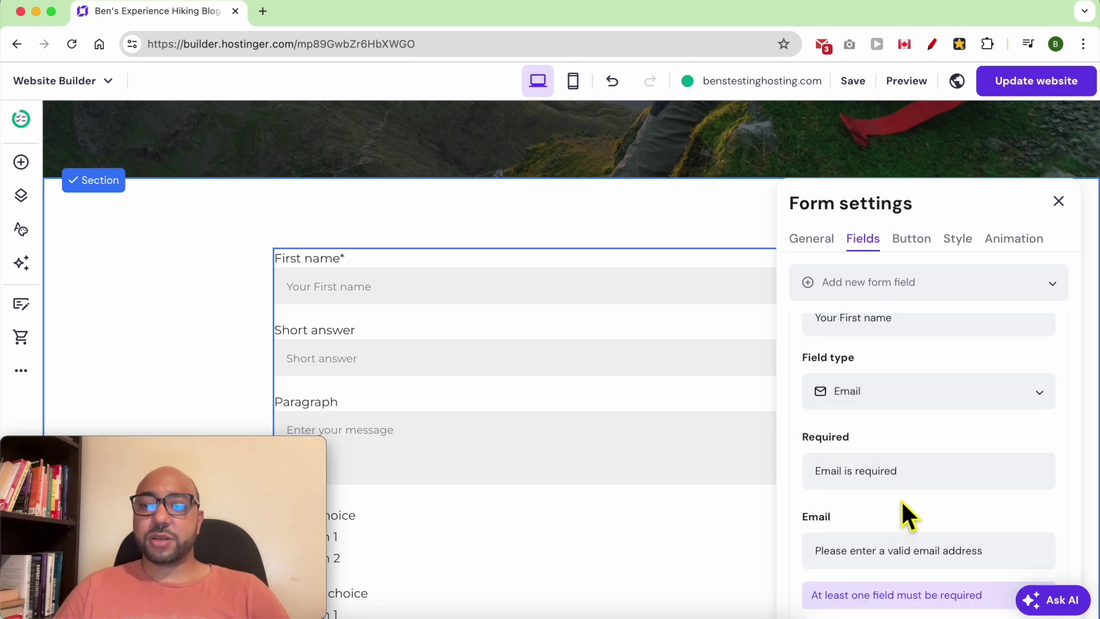
pyautogui.doubleClick(920, 476)
pyautogui.click(920, 500)
pyautogui.scroll(-1, 921, 500)
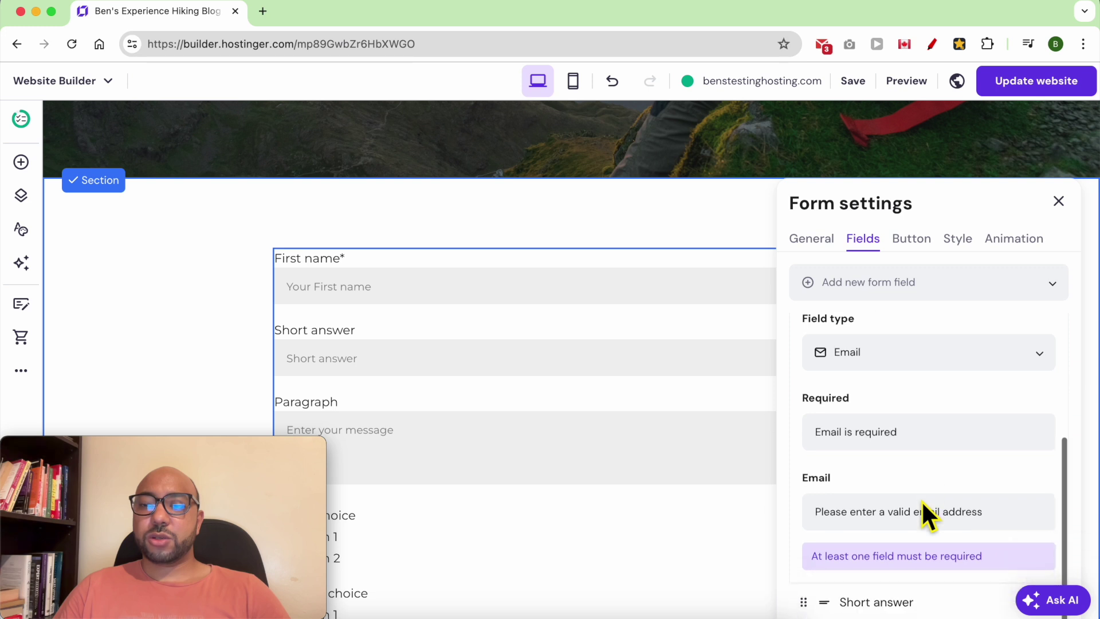
pyautogui.scroll(-1, 921, 500)
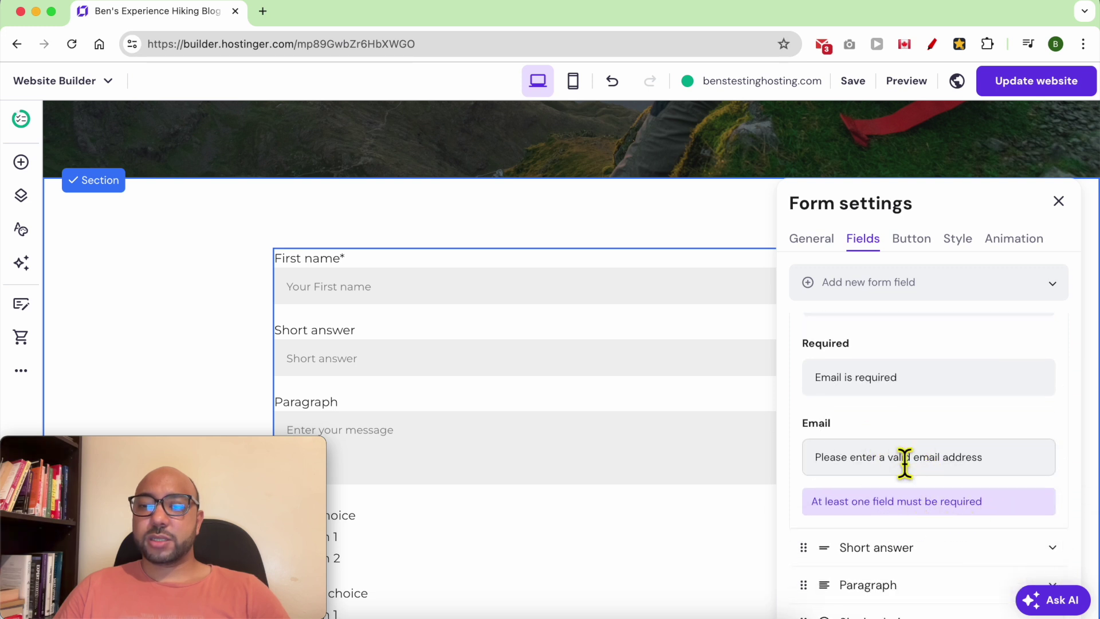
pyautogui.scroll(1, 903, 378)
pyautogui.click(884, 393)
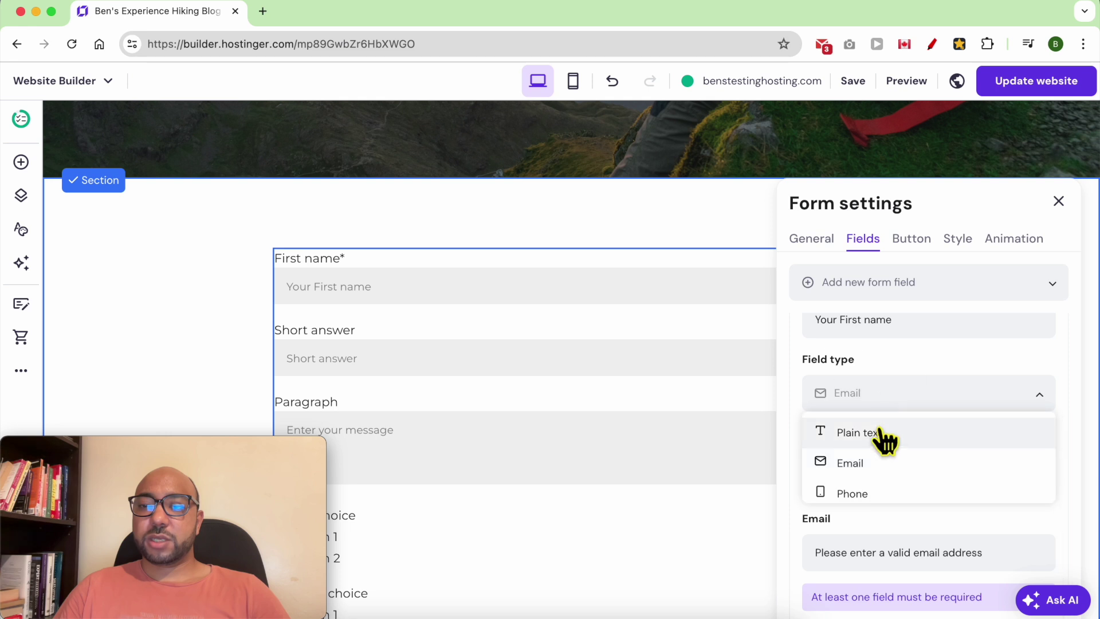
pyautogui.click(885, 435)
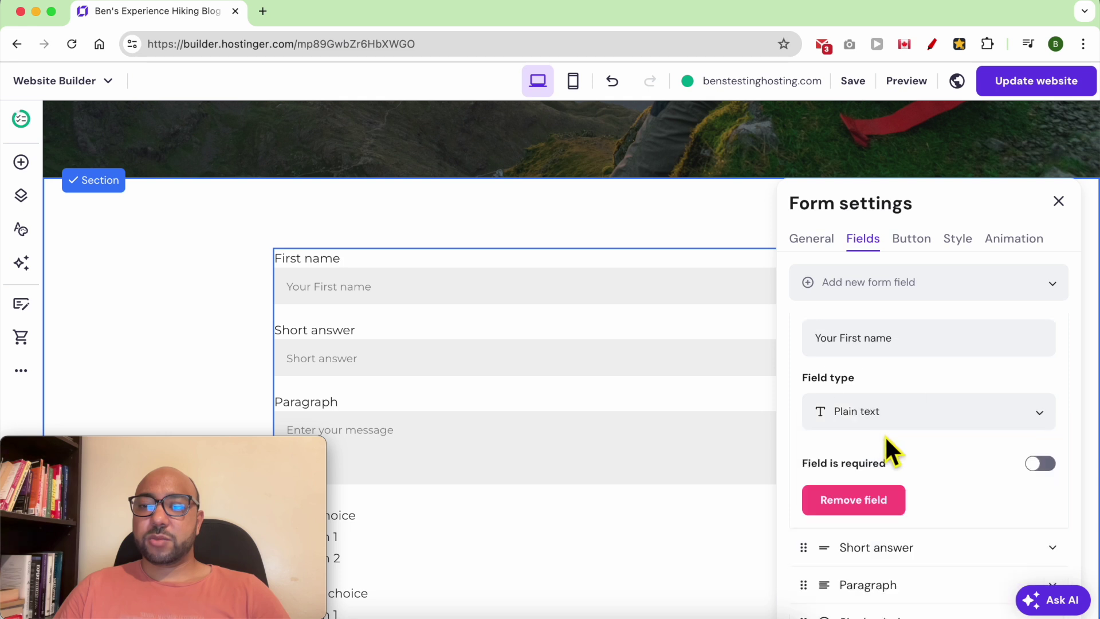
pyautogui.click(1040, 464)
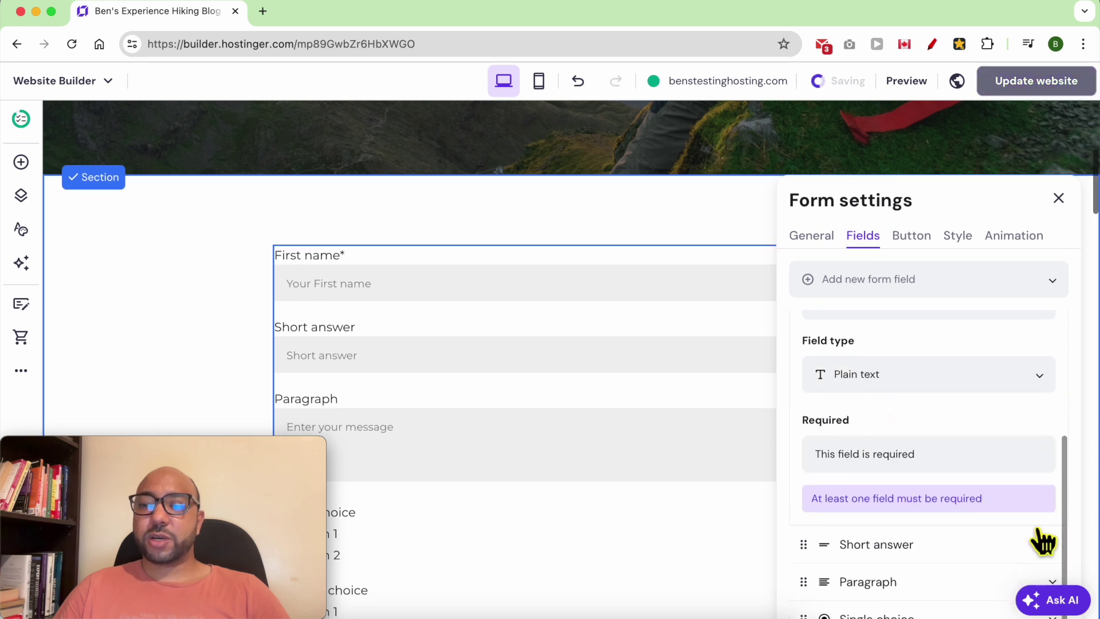
pyautogui.scroll(1, 1042, 489)
pyautogui.scroll(3, 1042, 485)
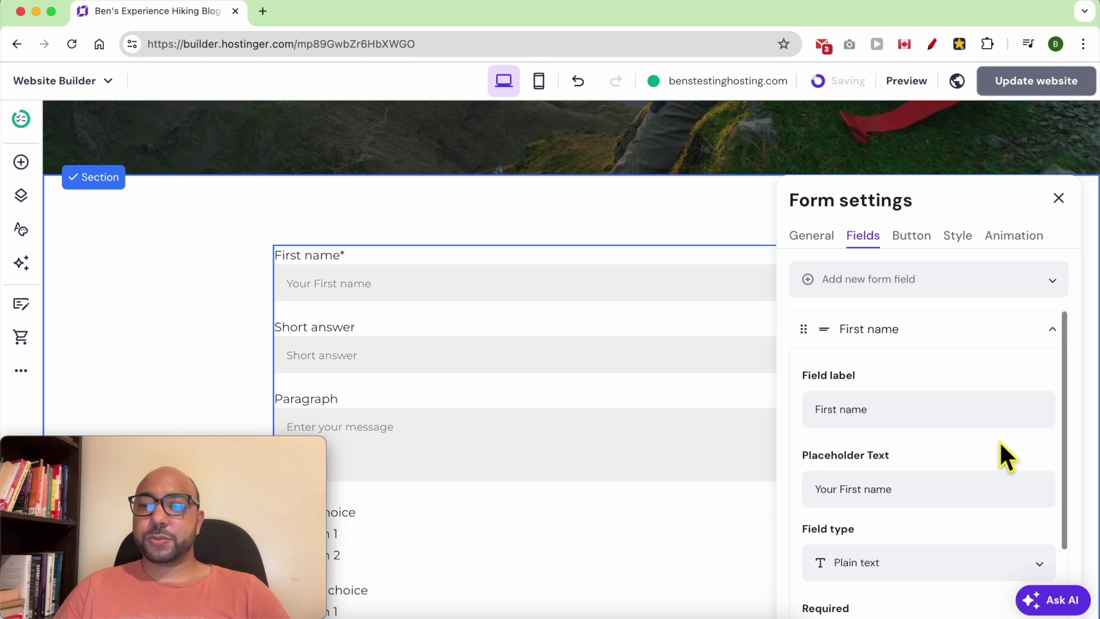
# Drag the Short answer field to the bottom of the Fields list, below Multiple choice.
pyautogui.moveTo(816, 380); pyautogui.dragTo(811, 490)
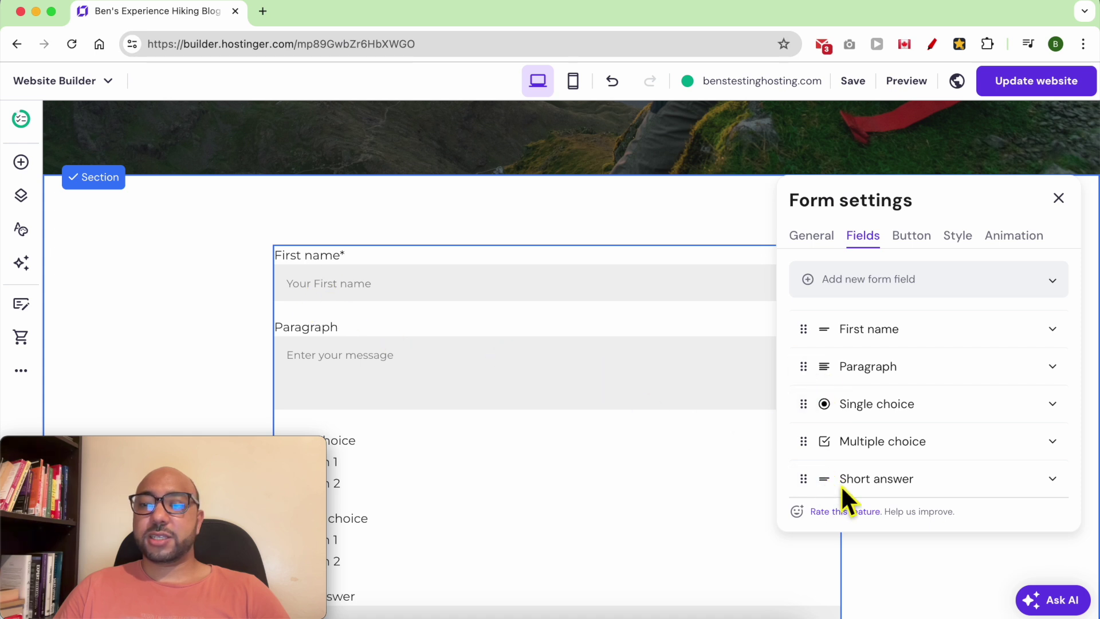
pyautogui.scroll(-4, 544, 490)
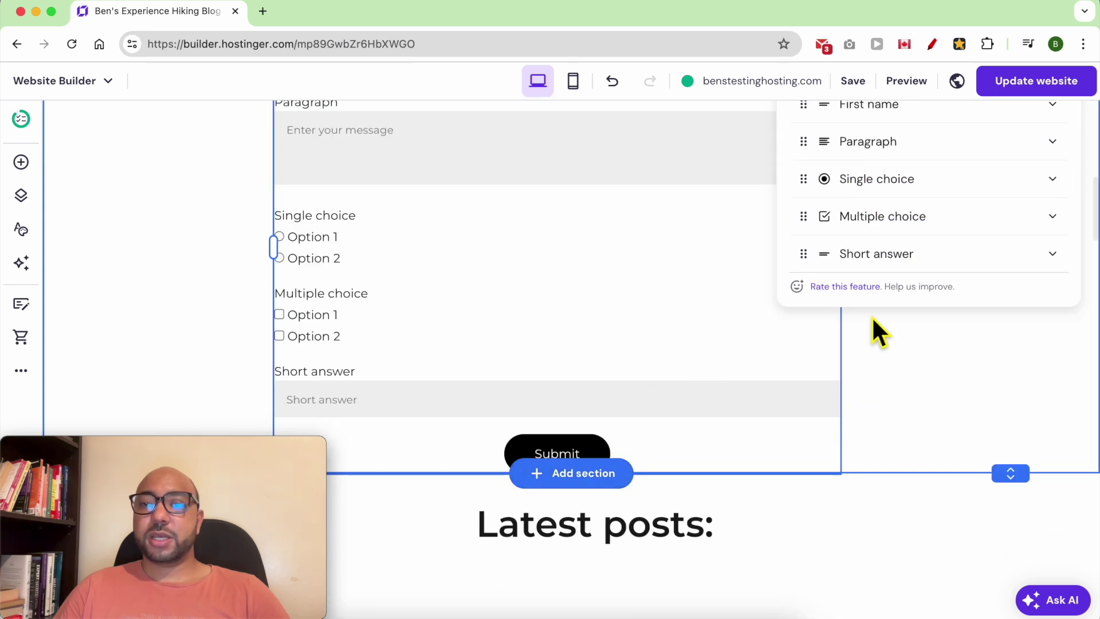
pyautogui.scroll(3, 848, 367)
pyautogui.click(908, 182)
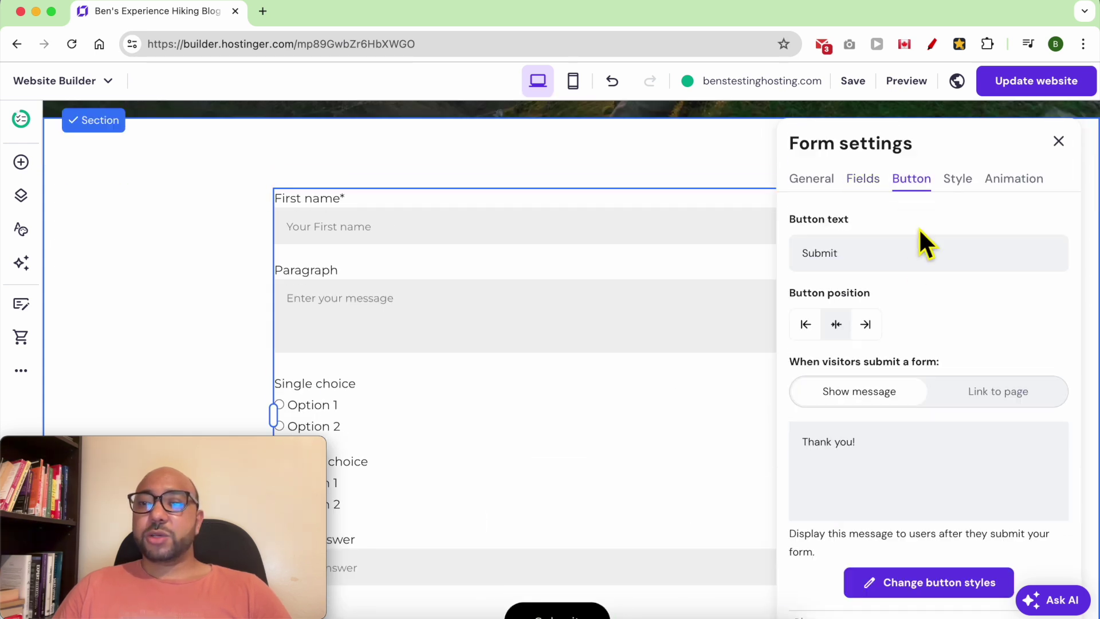
# Change the button text to SEND, leaving the thank-you message unchanged.
pyautogui.doubleClick(879, 263)
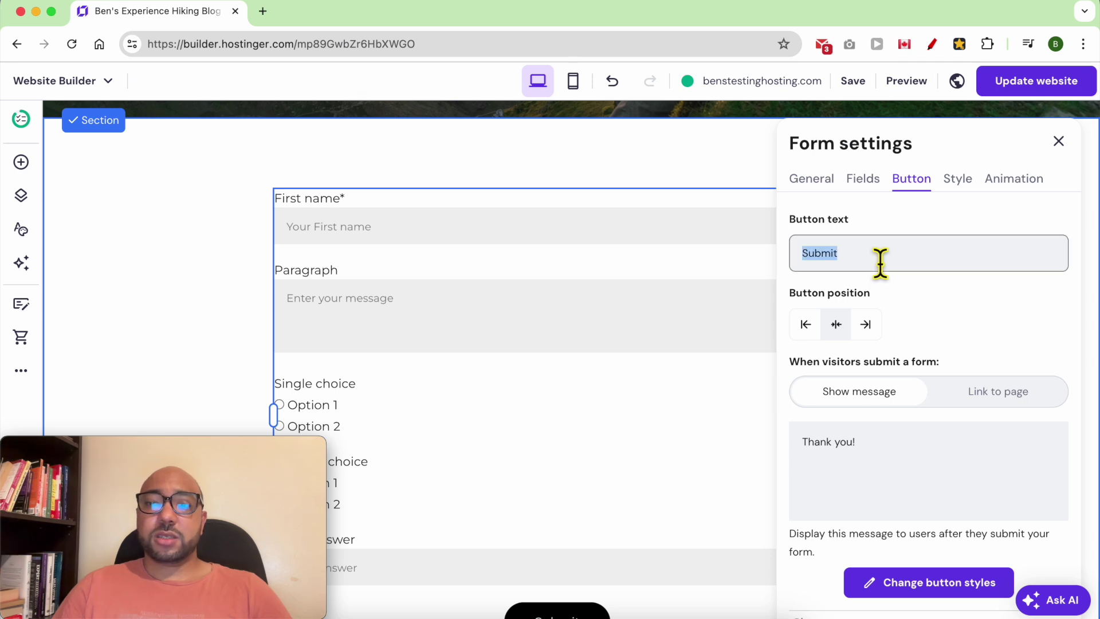
pyautogui.write('SEBD')
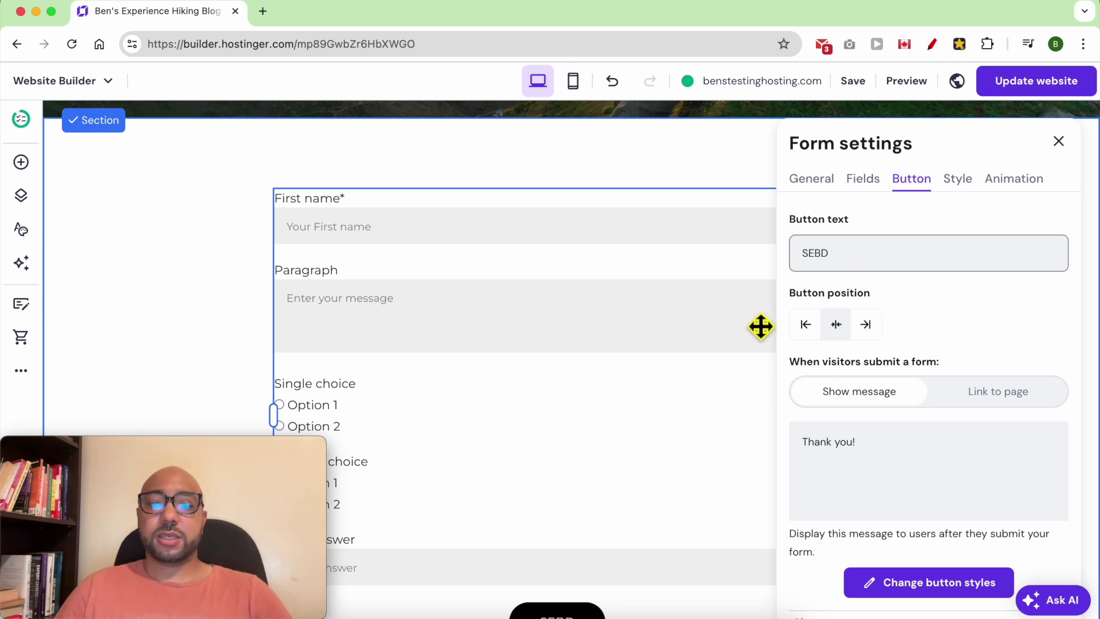
pyautogui.scroll(-1, 633, 434)
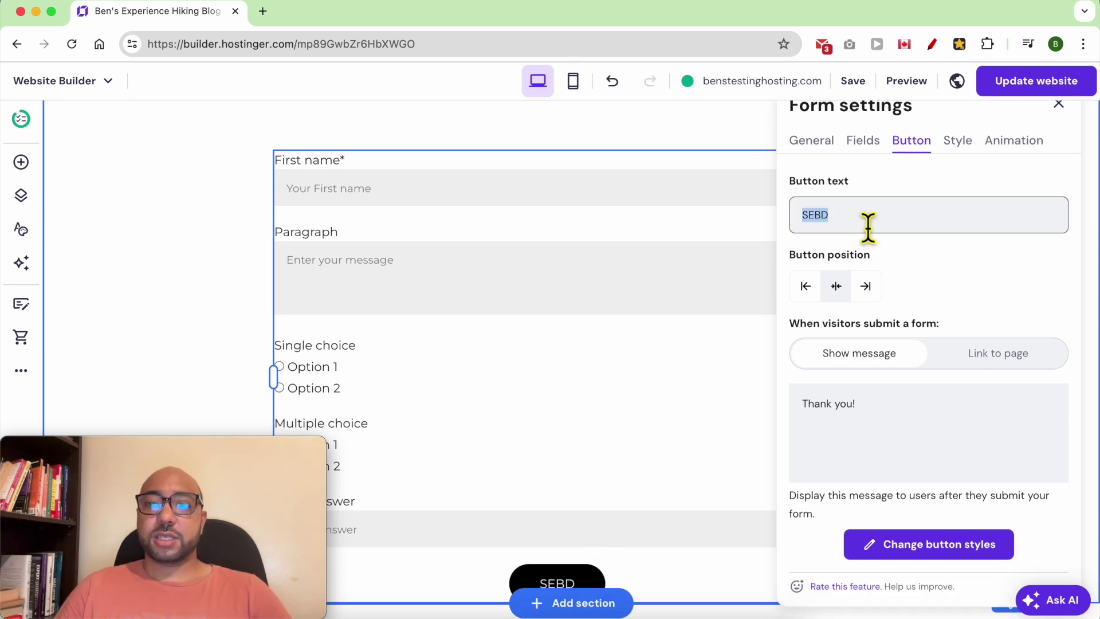
pyautogui.write('SEND')
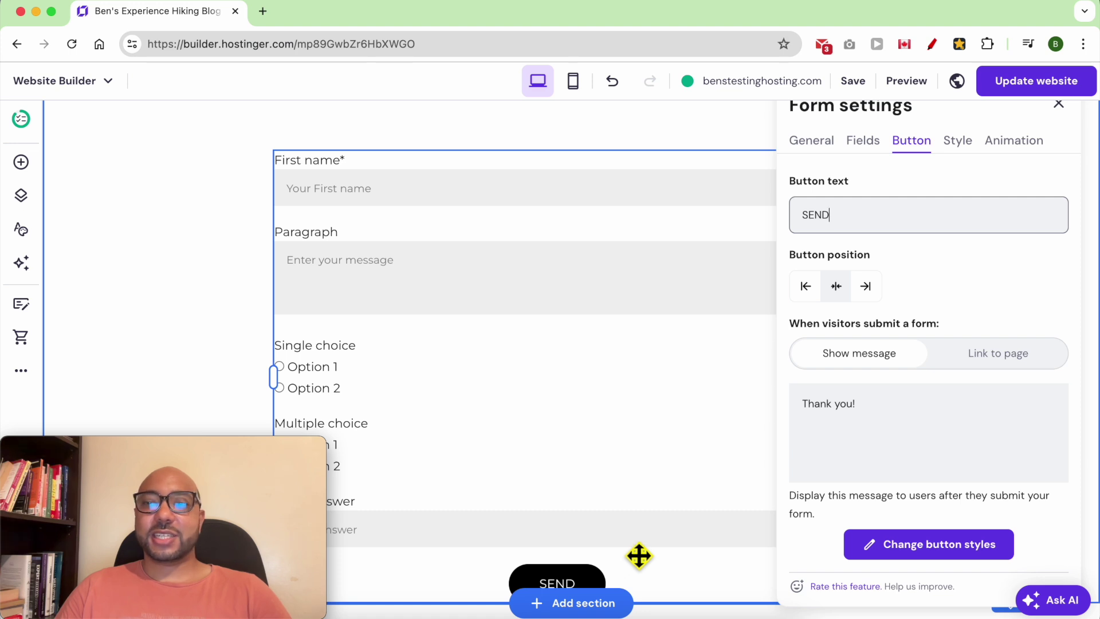
pyautogui.tripleClick(886, 455)
pyautogui.click(894, 422)
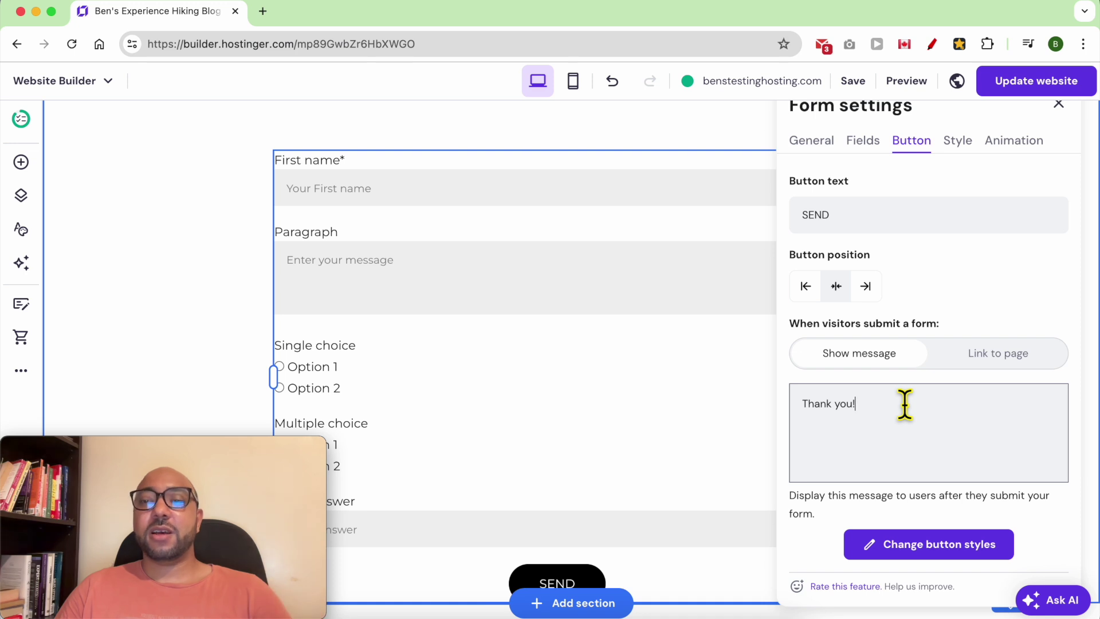
pyautogui.tripleClick(898, 424)
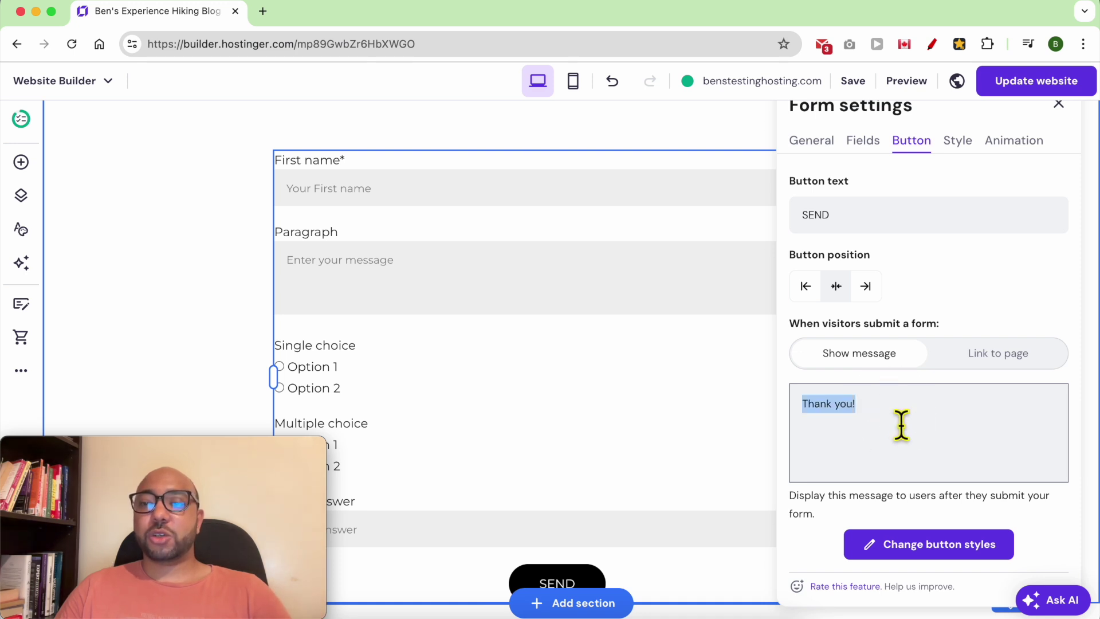
pyautogui.click(955, 408)
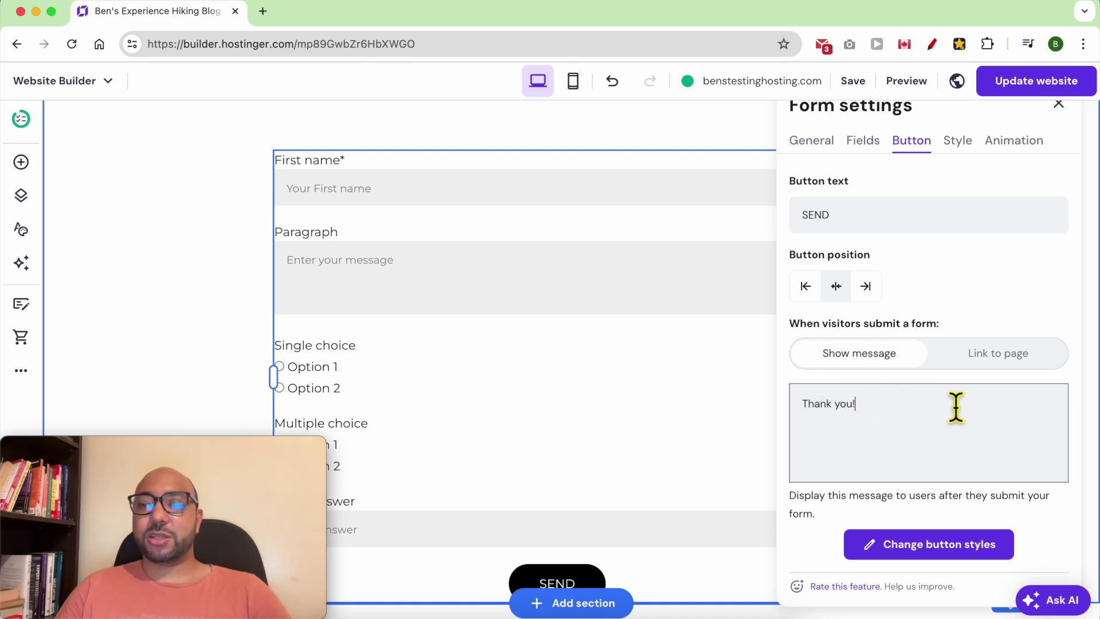
# Redirect submitters to the 'Best Hiking Jacket for Cold Wheather' page.
pyautogui.click(1003, 358)
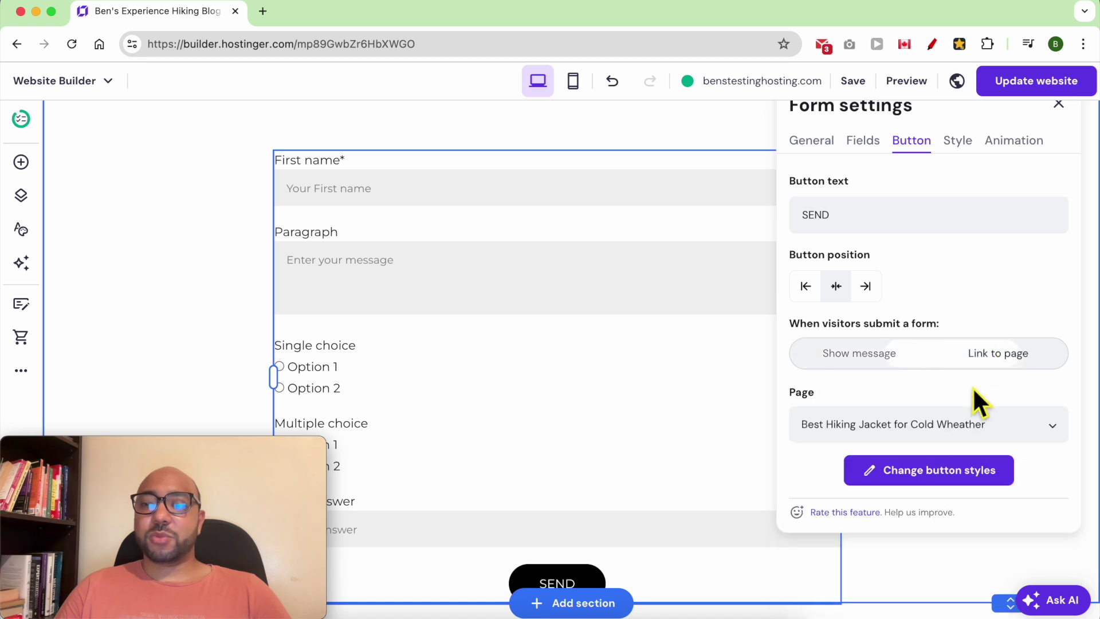
pyautogui.click(918, 427)
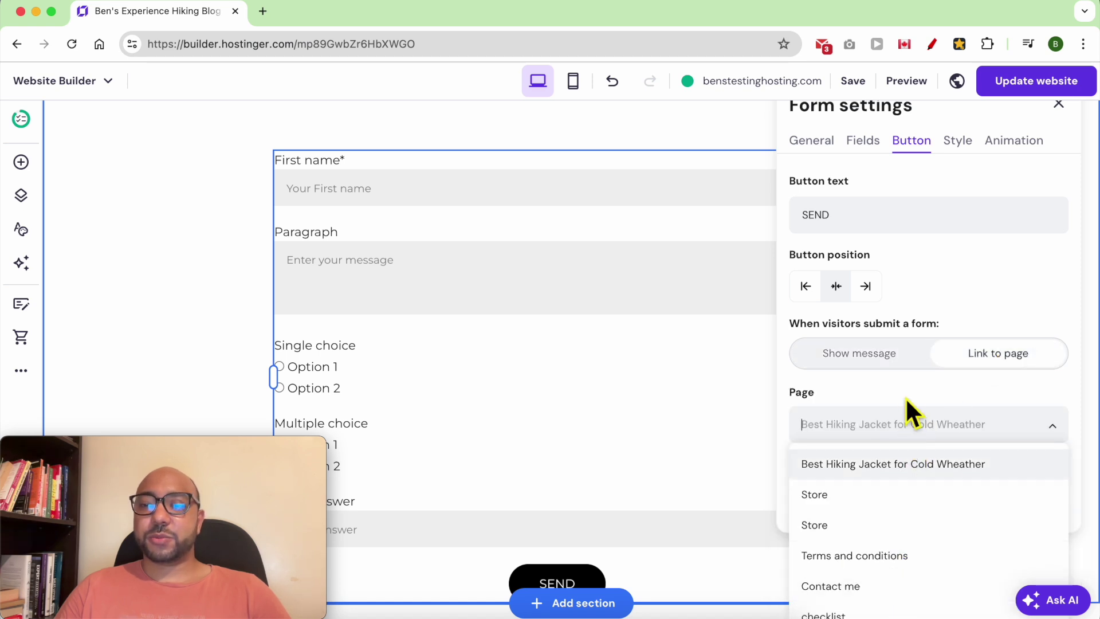
pyautogui.click(922, 463)
pyautogui.click(957, 142)
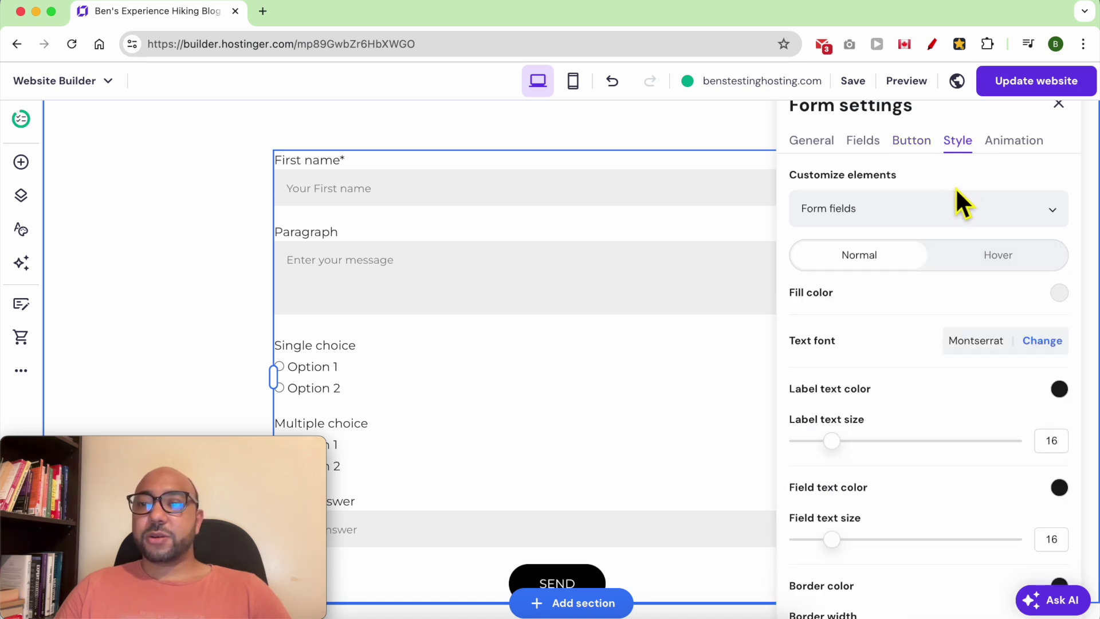
# Give the form background a dark site-colour border with width 2.
pyautogui.click(939, 218)
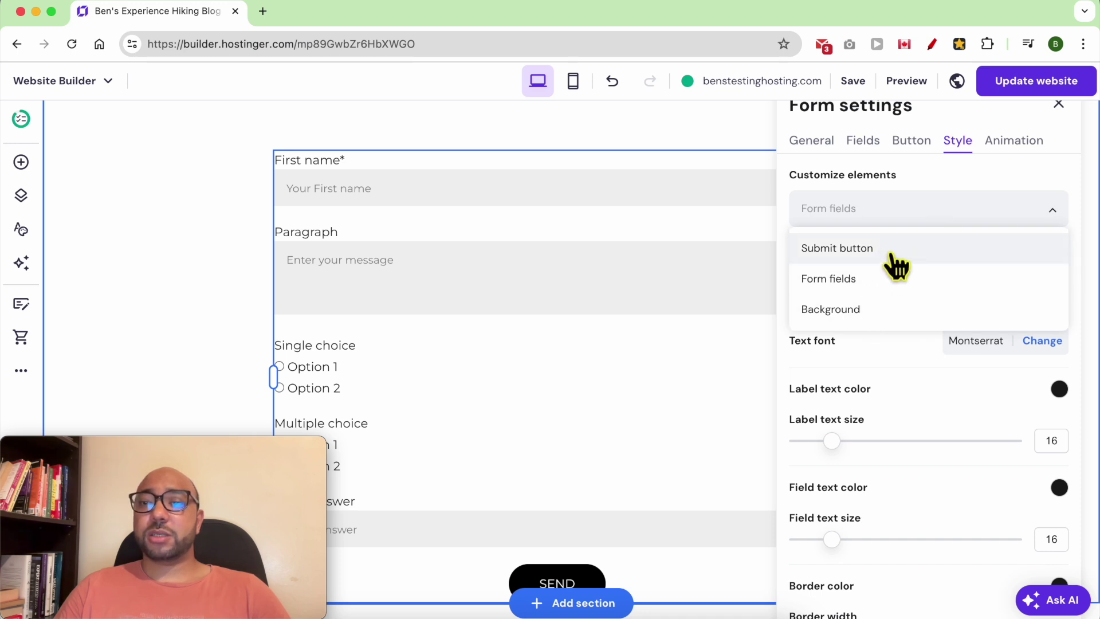
pyautogui.click(878, 310)
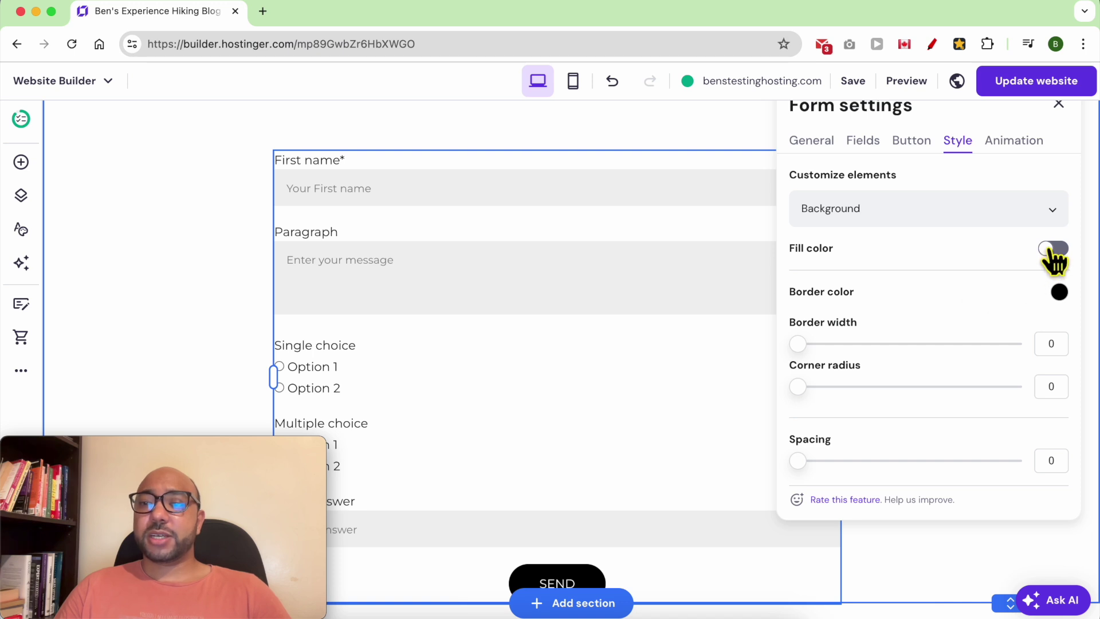
pyautogui.click(1058, 292)
pyautogui.click(963, 387)
pyautogui.moveTo(1063, 380); pyautogui.dragTo(1069, 365)
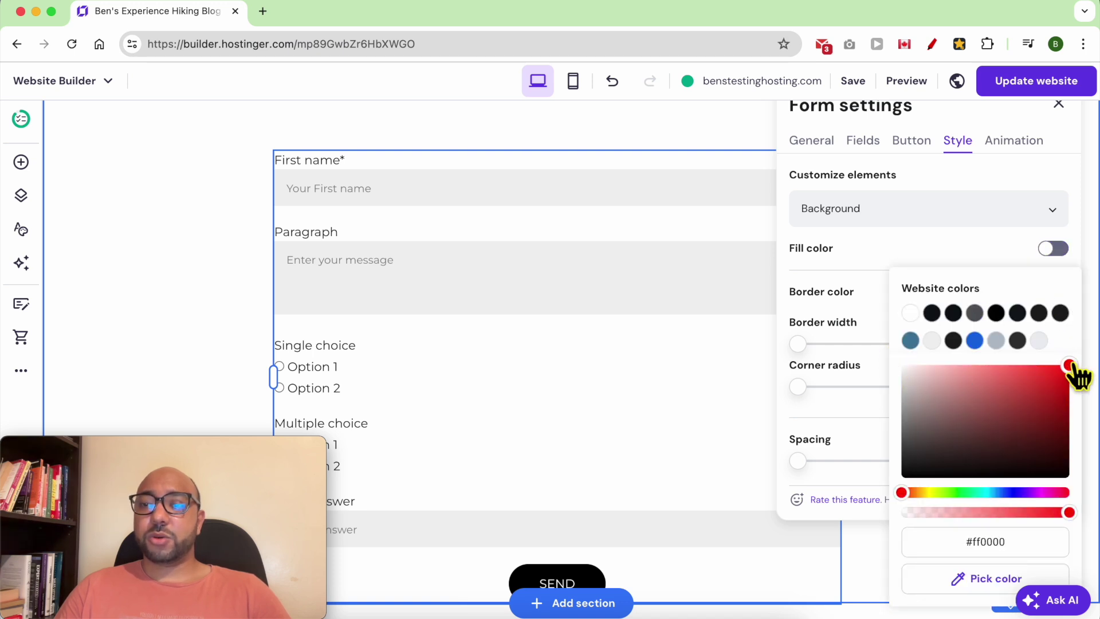
pyautogui.click(952, 314)
pyautogui.click(876, 279)
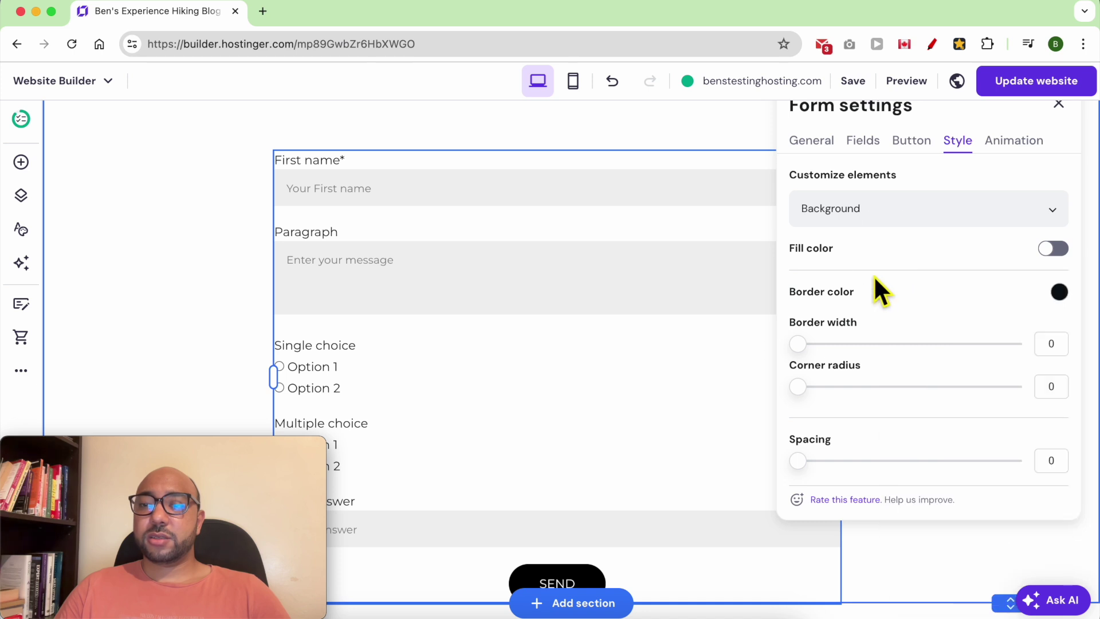
pyautogui.moveTo(814, 352); pyautogui.dragTo(856, 354)
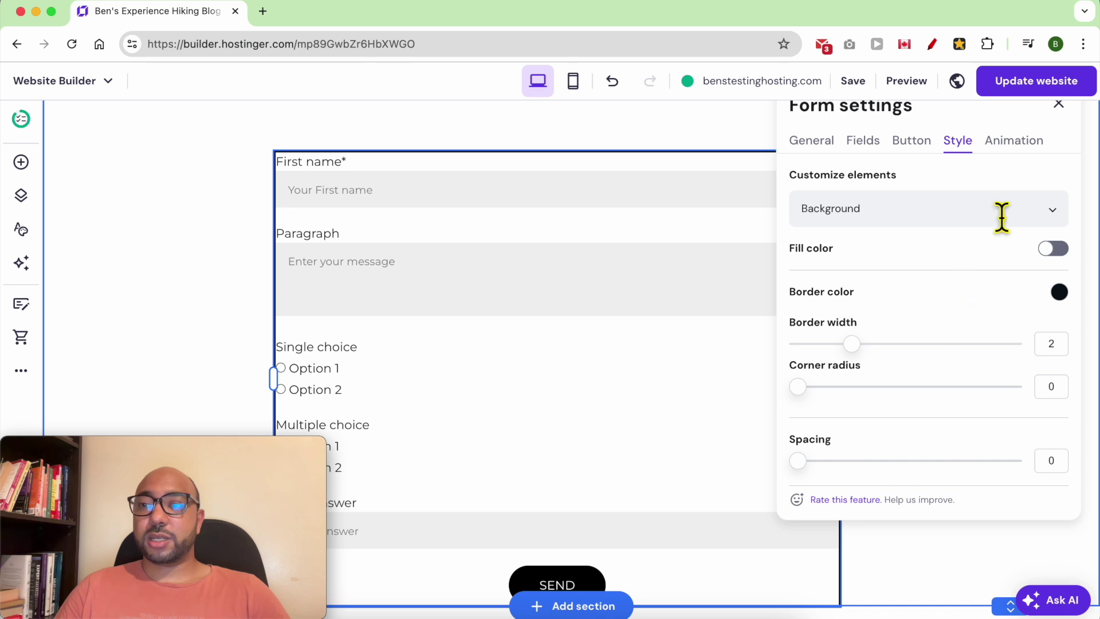
# Apply the Scale entrance animation to the form and close Form settings.
pyautogui.click(1012, 144)
pyautogui.click(999, 314)
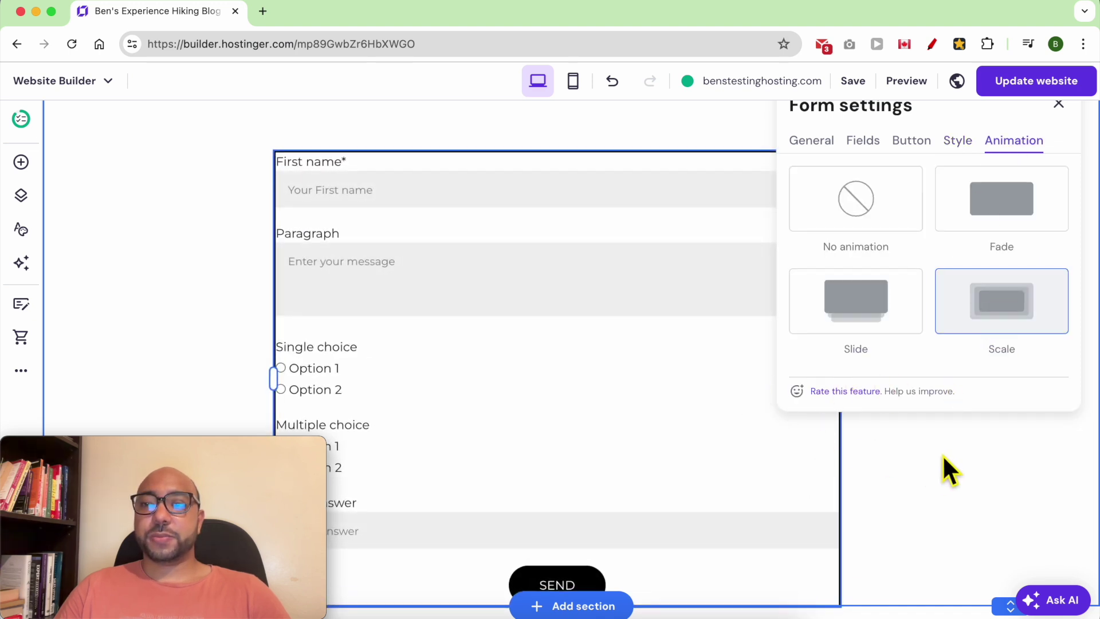
pyautogui.click(943, 455)
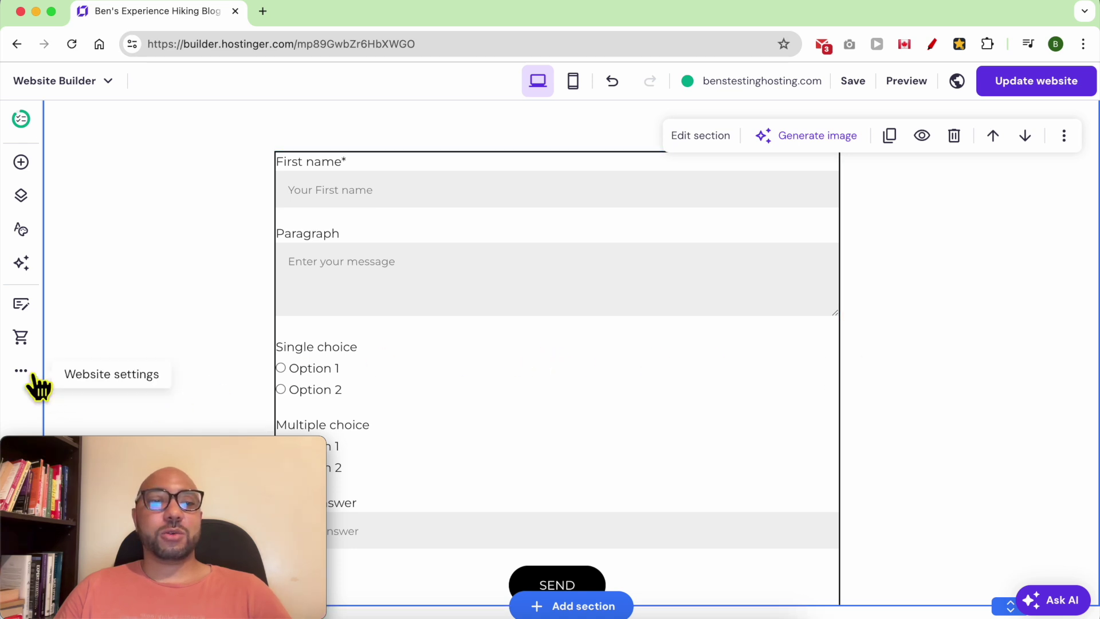
# Open Form submissions from Website settings and view the 'Interested in my newsletter' form's empty list.
pyautogui.click(21, 371)
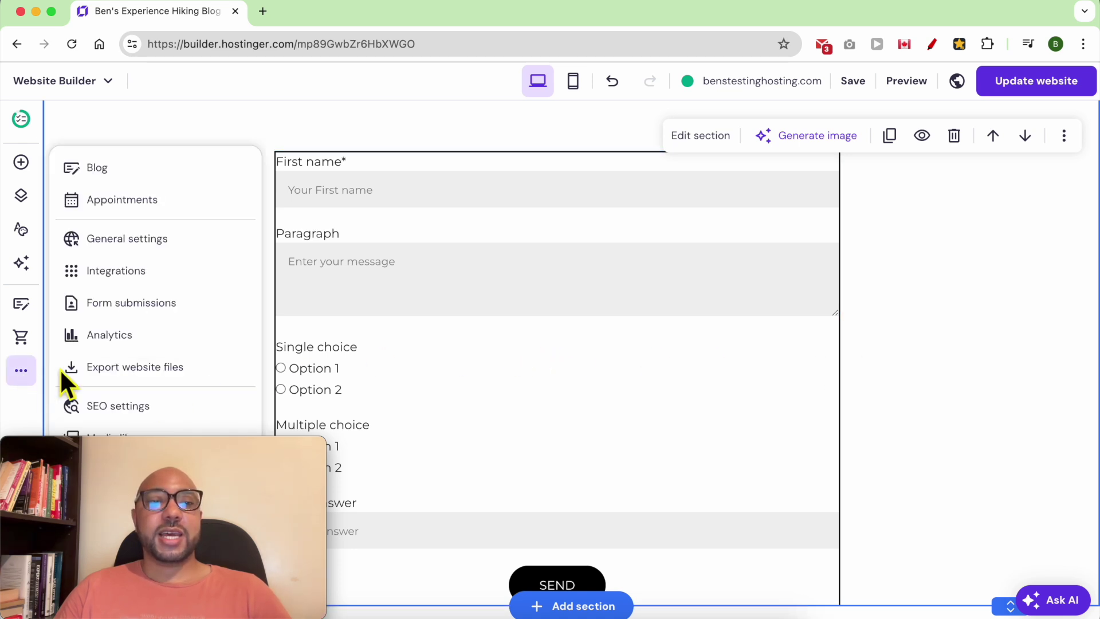
pyautogui.click(216, 307)
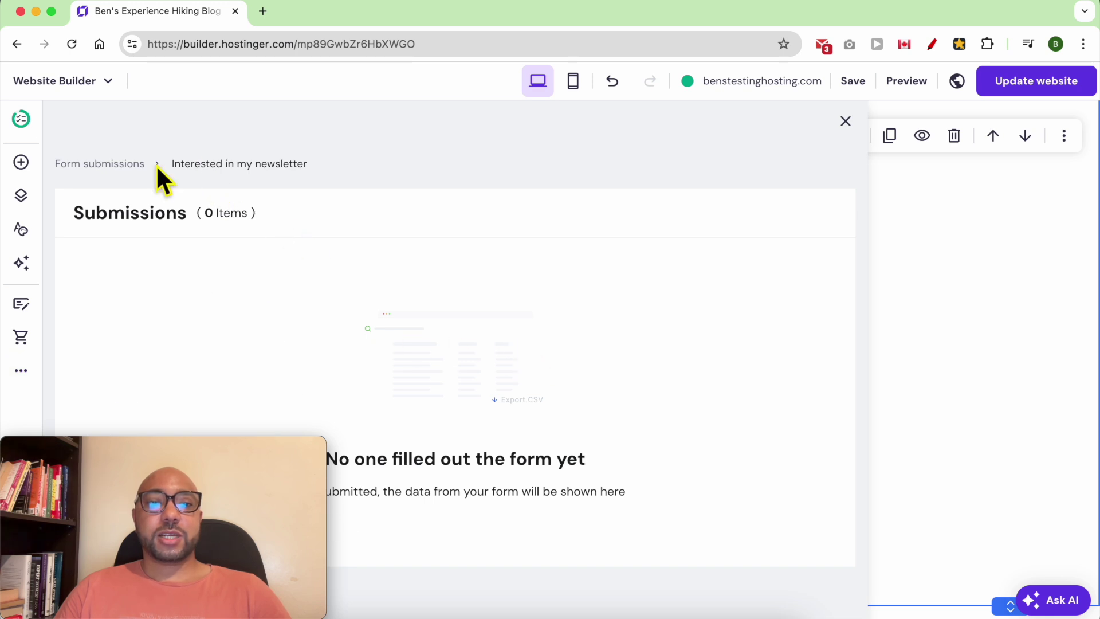
pyautogui.click(130, 172)
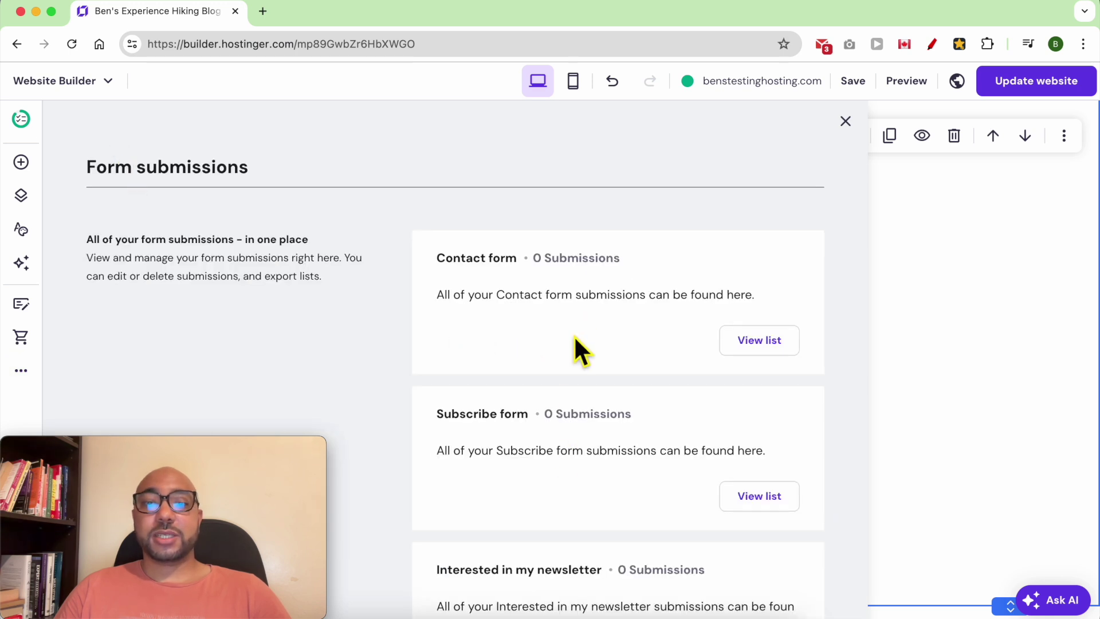
pyautogui.scroll(-3, 573, 490)
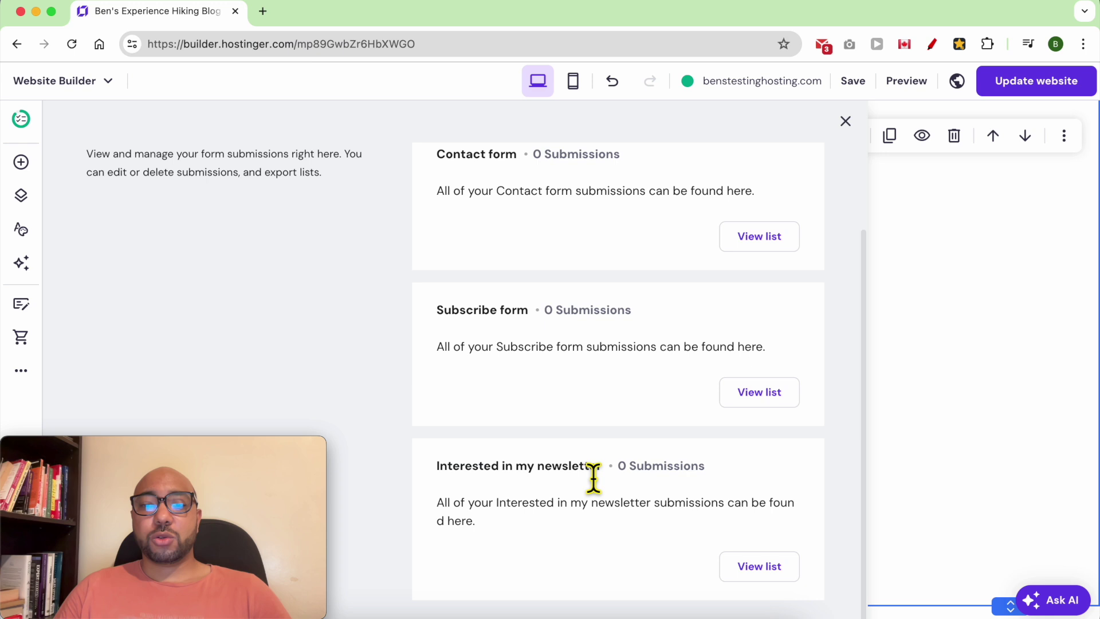
pyautogui.moveTo(436, 465); pyautogui.dragTo(601, 465)
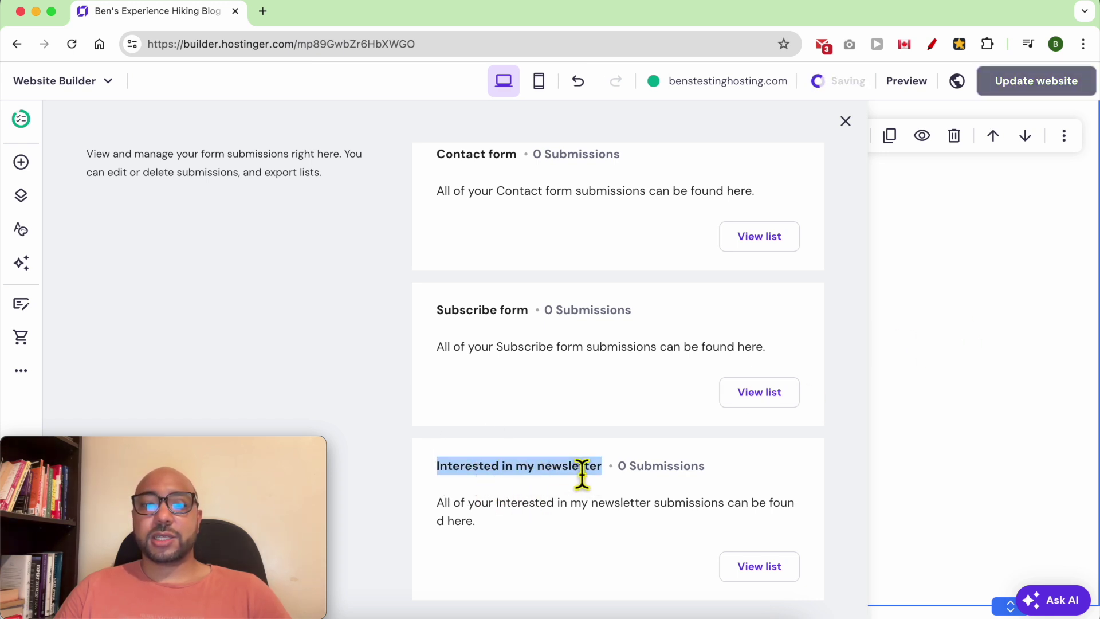
pyautogui.click(757, 570)
# Drag across the empty 'Interested in my newsletter' submissions page, which lists zero entries.
pyautogui.moveTo(298, 468); pyautogui.dragTo(1070, 472)
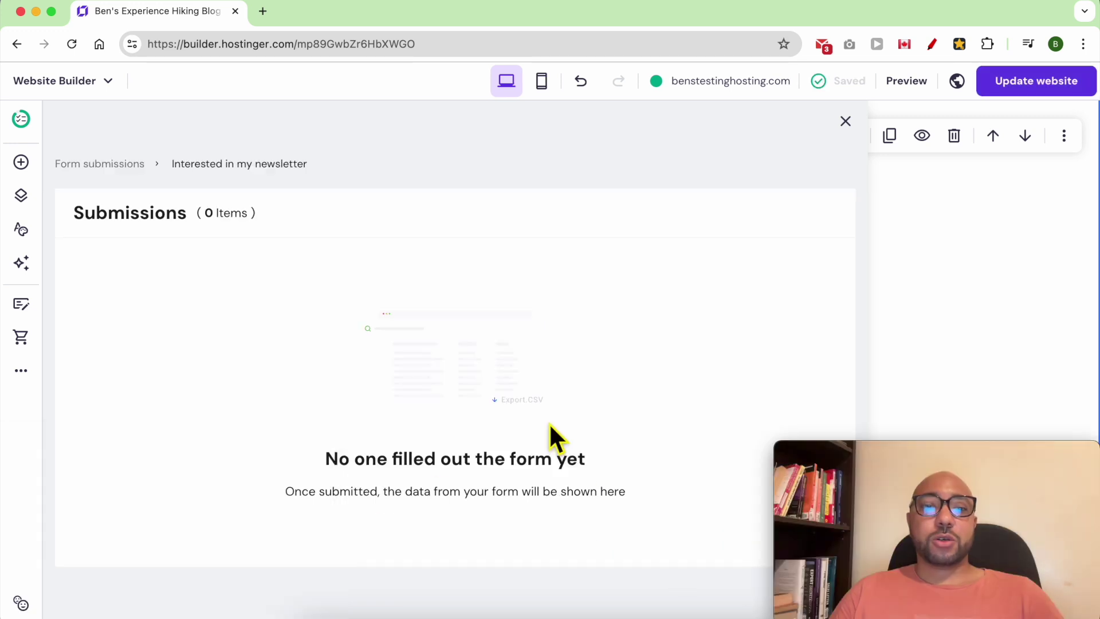